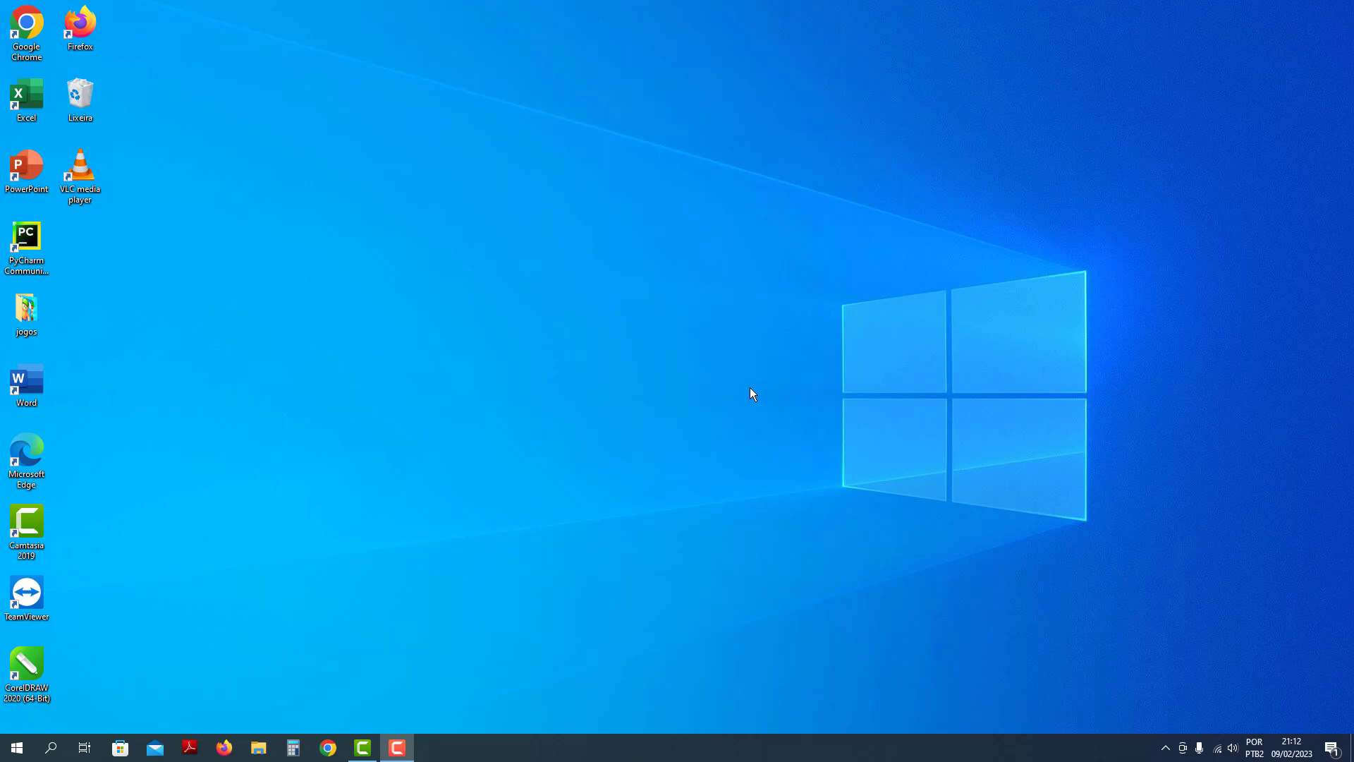
# Open Task Manager, expand it to the detailed view, reposition its window and select its own process
pyautogui.rightClick(584, 752)
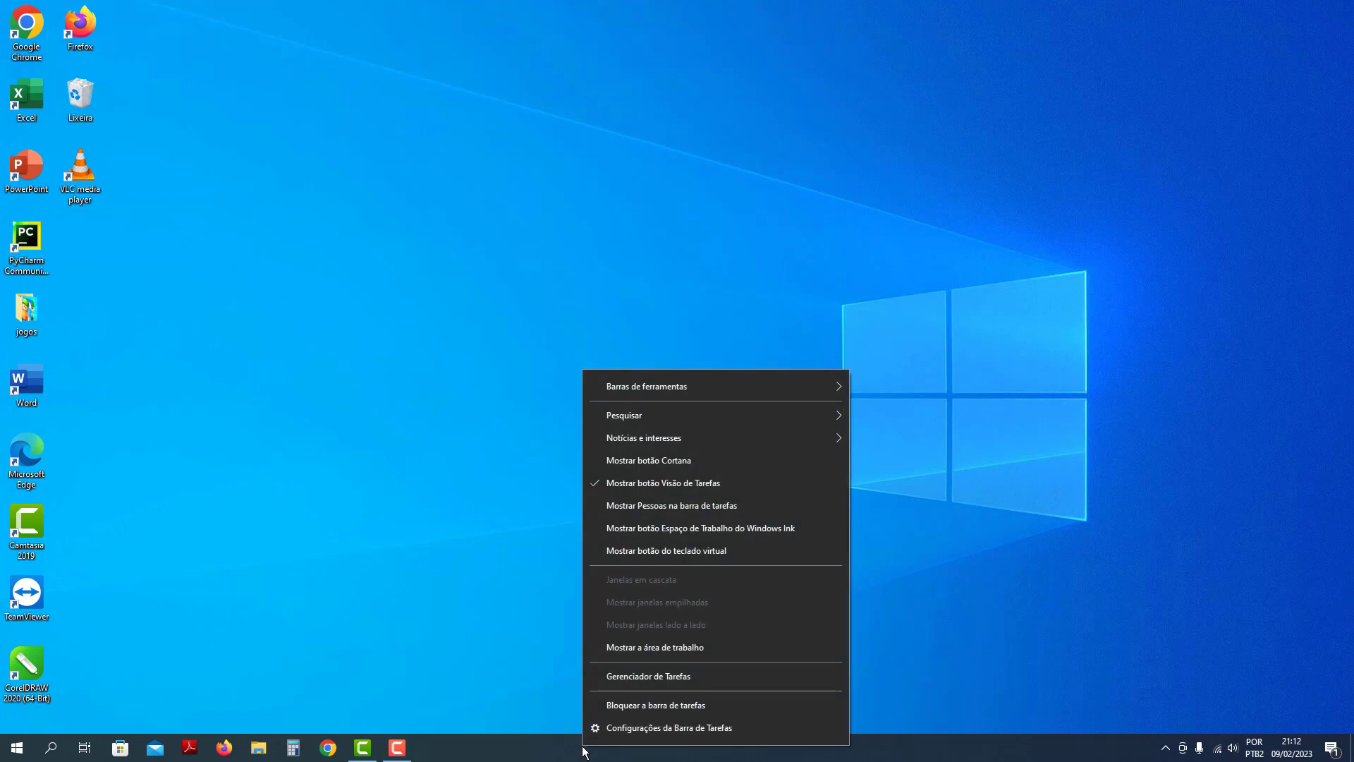
pyautogui.click(658, 677)
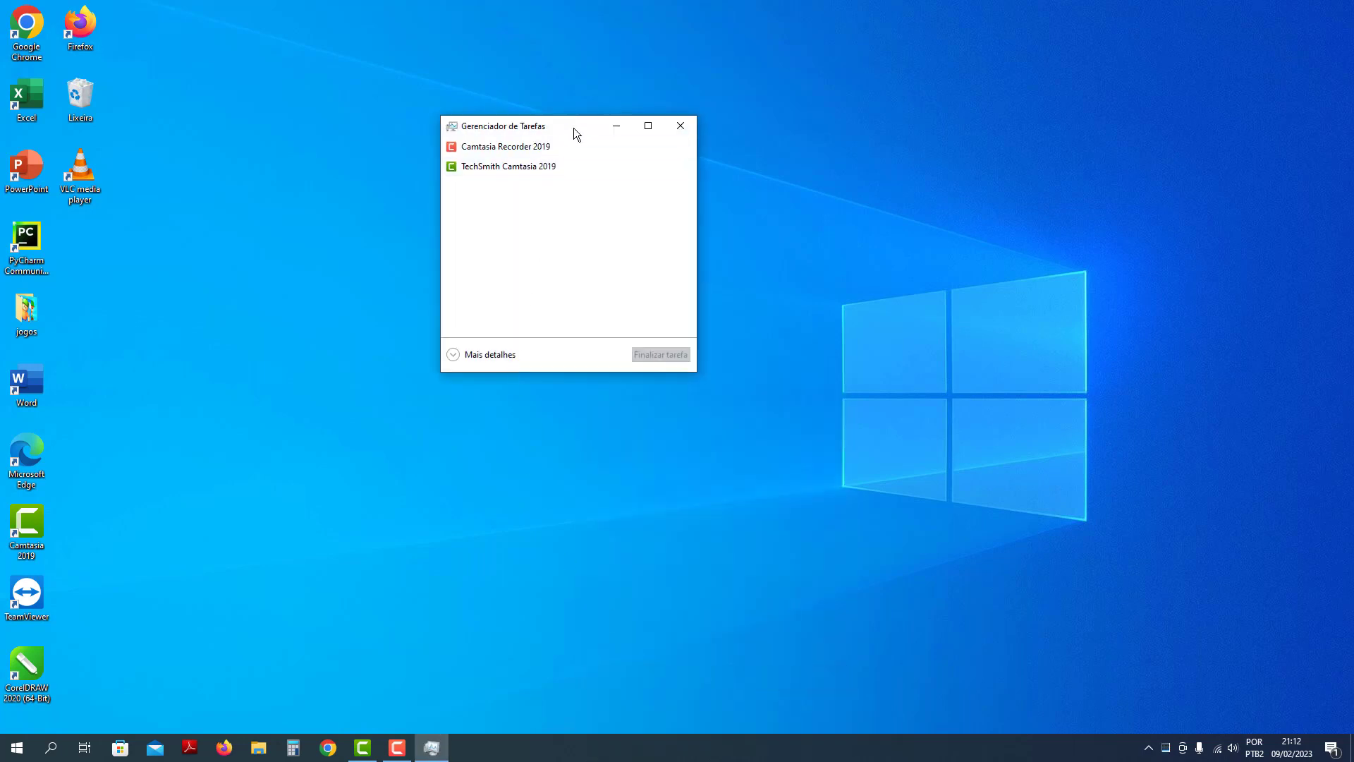
pyautogui.moveTo(573, 129)
pyautogui.mouseDown()
pyautogui.moveTo(506, 125)
pyautogui.moveTo(581, 116)
pyautogui.mouseUp()
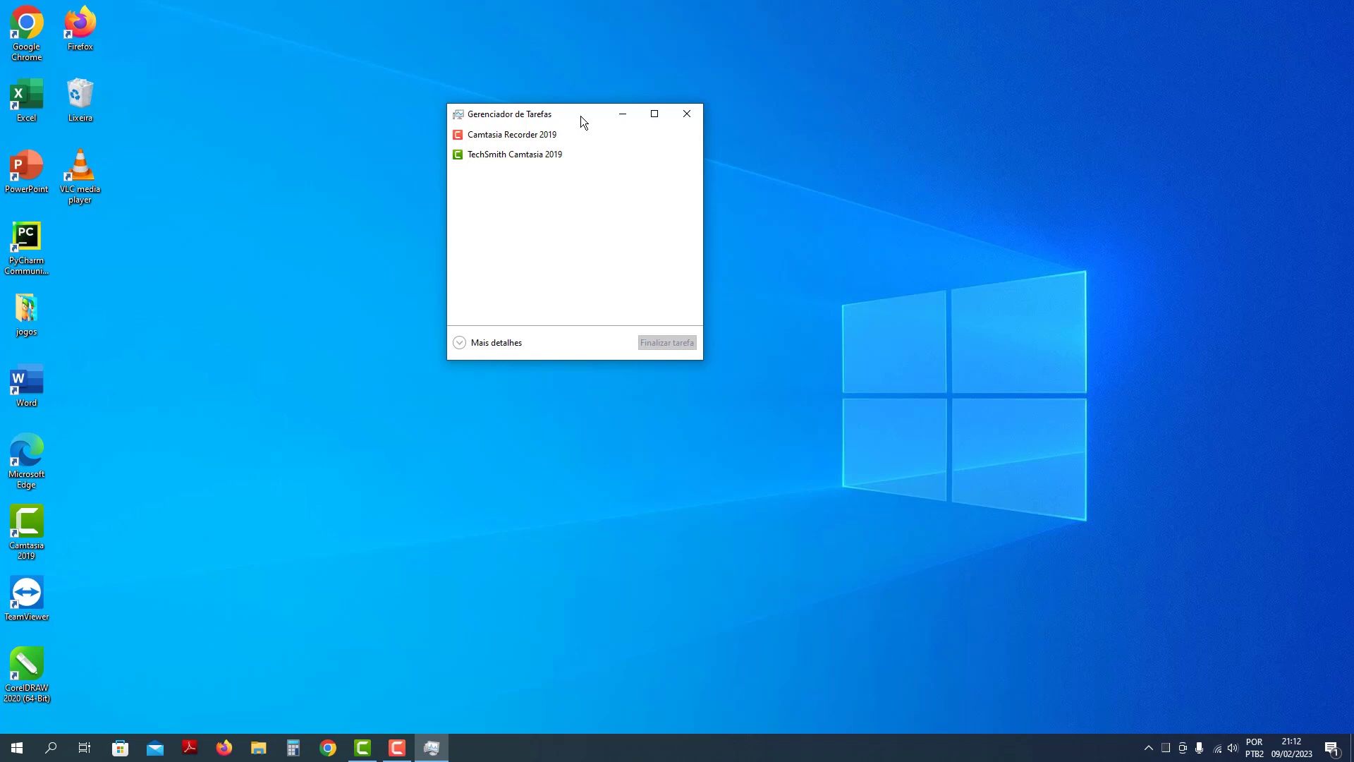
pyautogui.moveTo(576, 115); pyautogui.dragTo(620, 154)
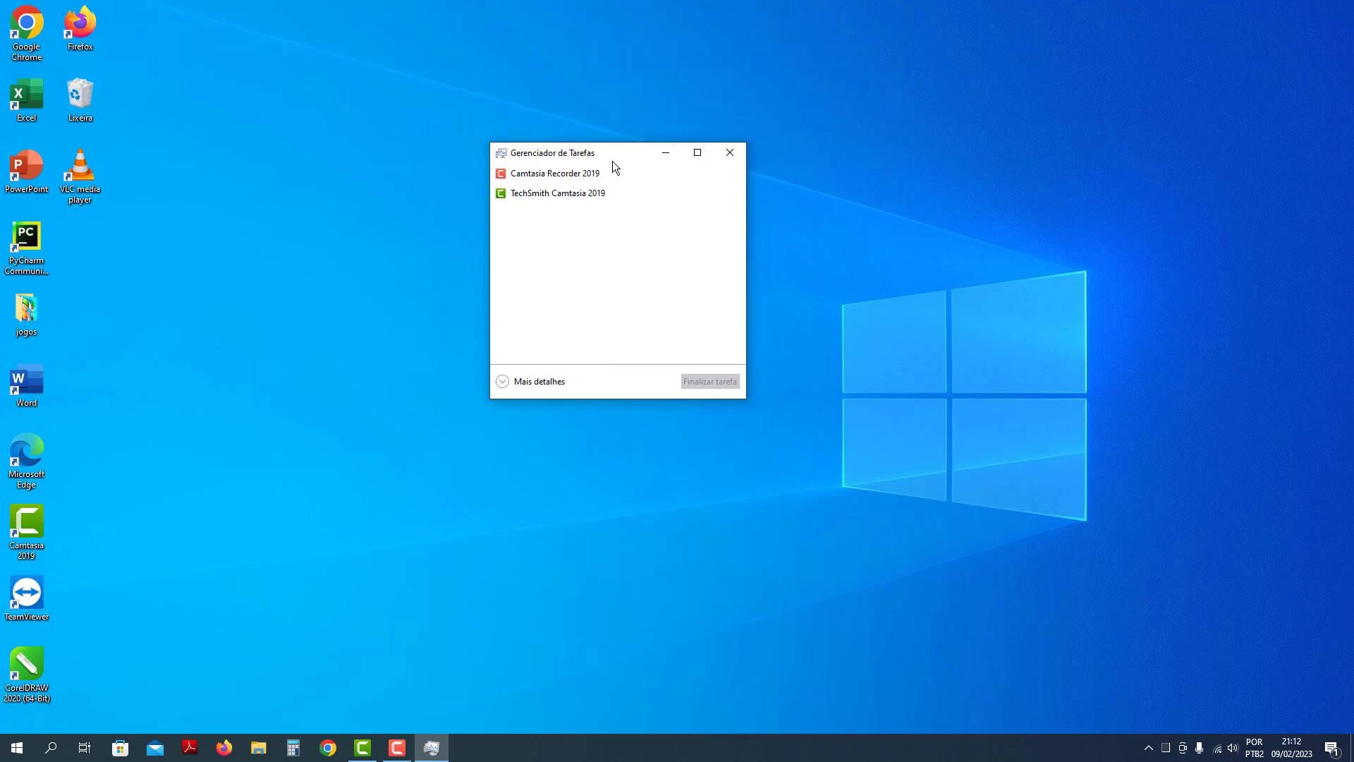
pyautogui.moveTo(631, 154)
pyautogui.mouseDown()
pyautogui.moveTo(616, 146)
pyautogui.moveTo(647, 146)
pyautogui.mouseUp()
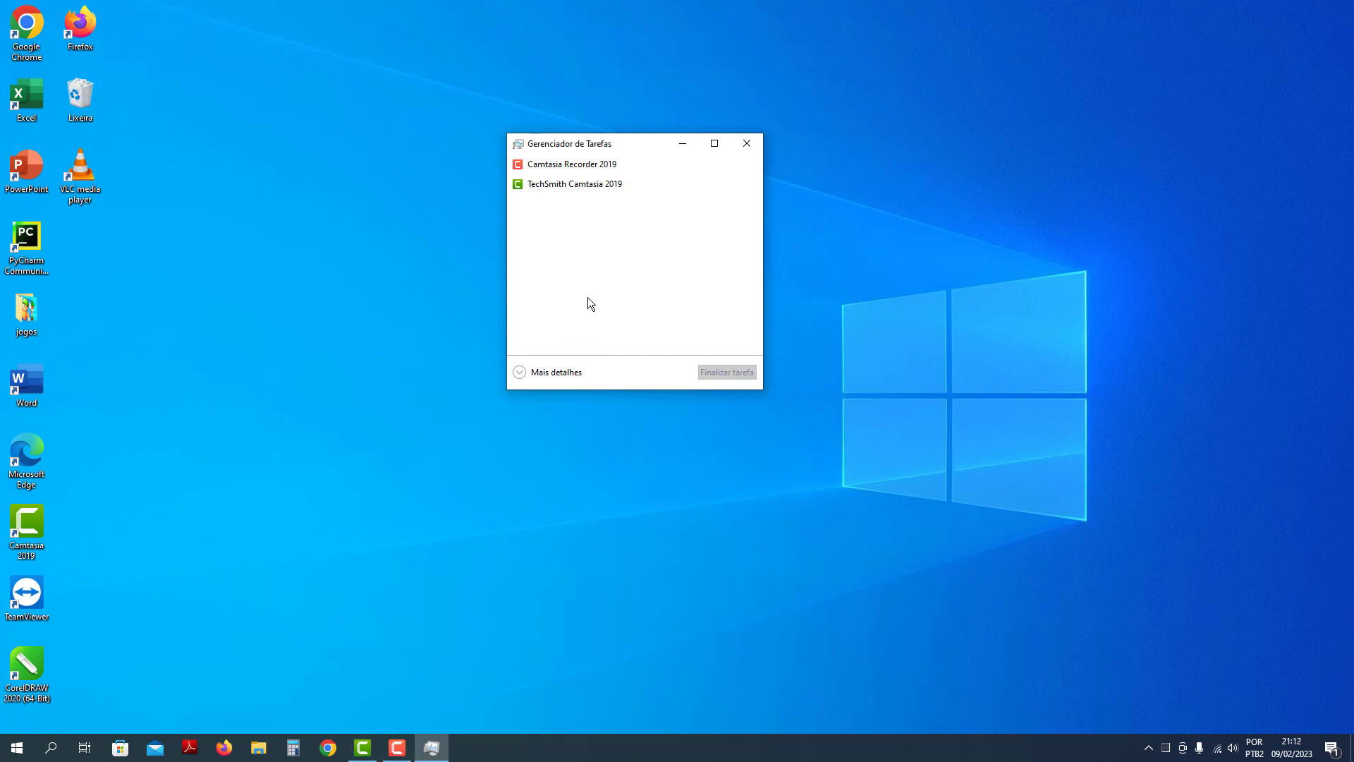
pyautogui.click(529, 374)
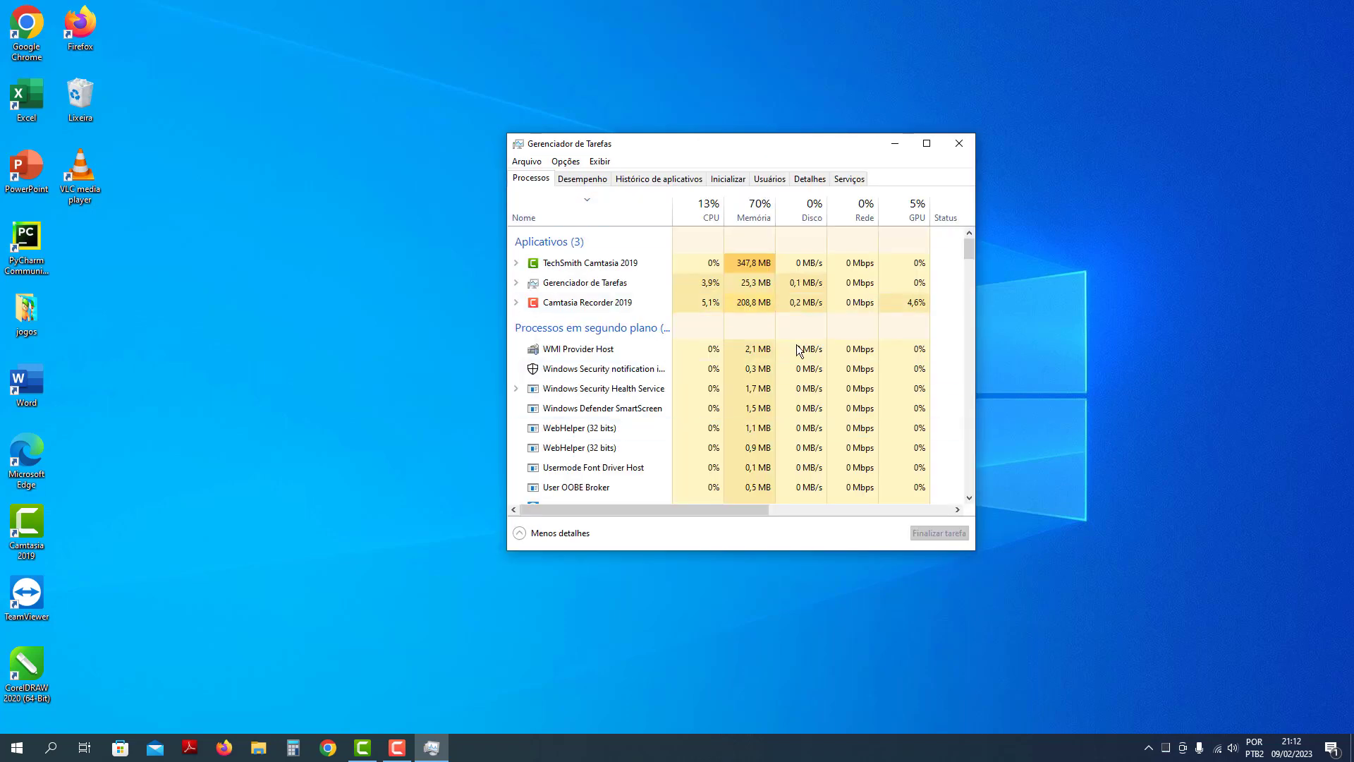
pyautogui.moveTo(754, 144); pyautogui.dragTo(644, 104)
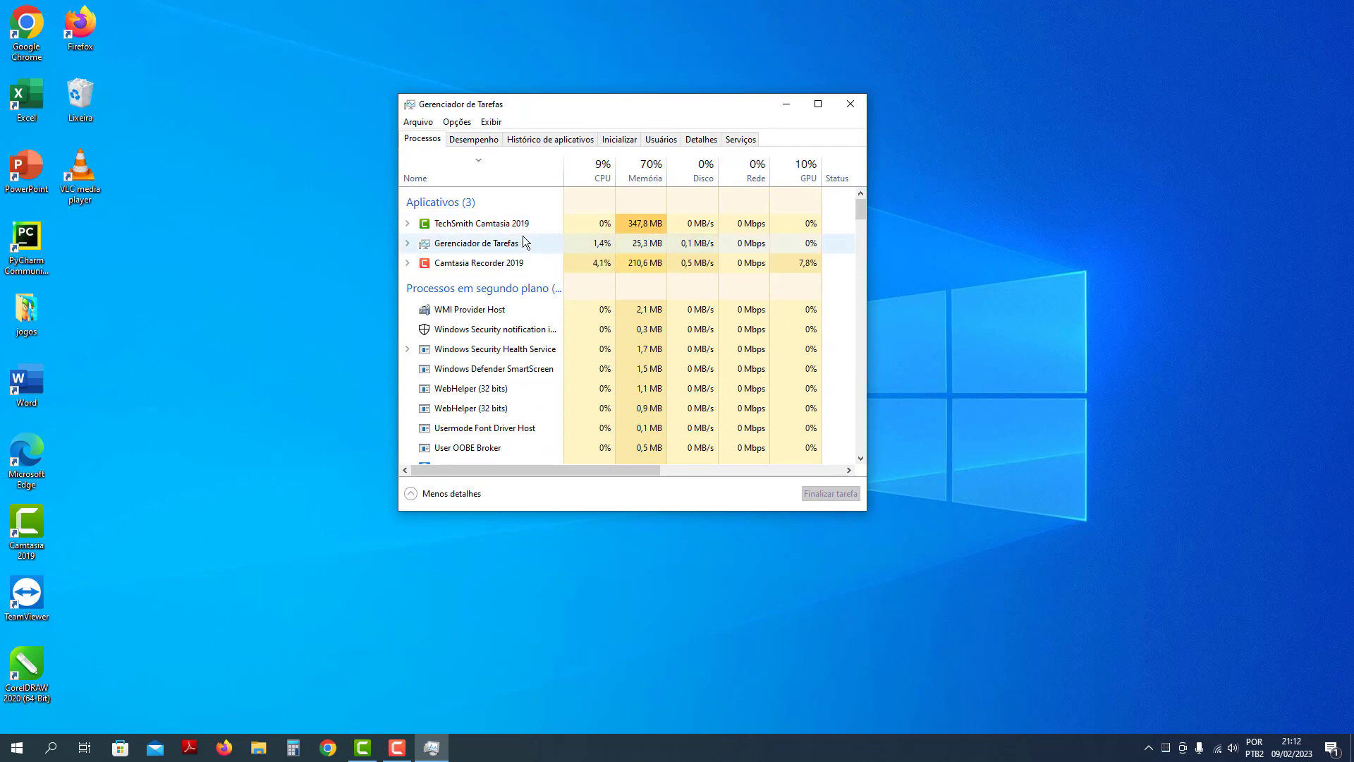
pyautogui.click(473, 248)
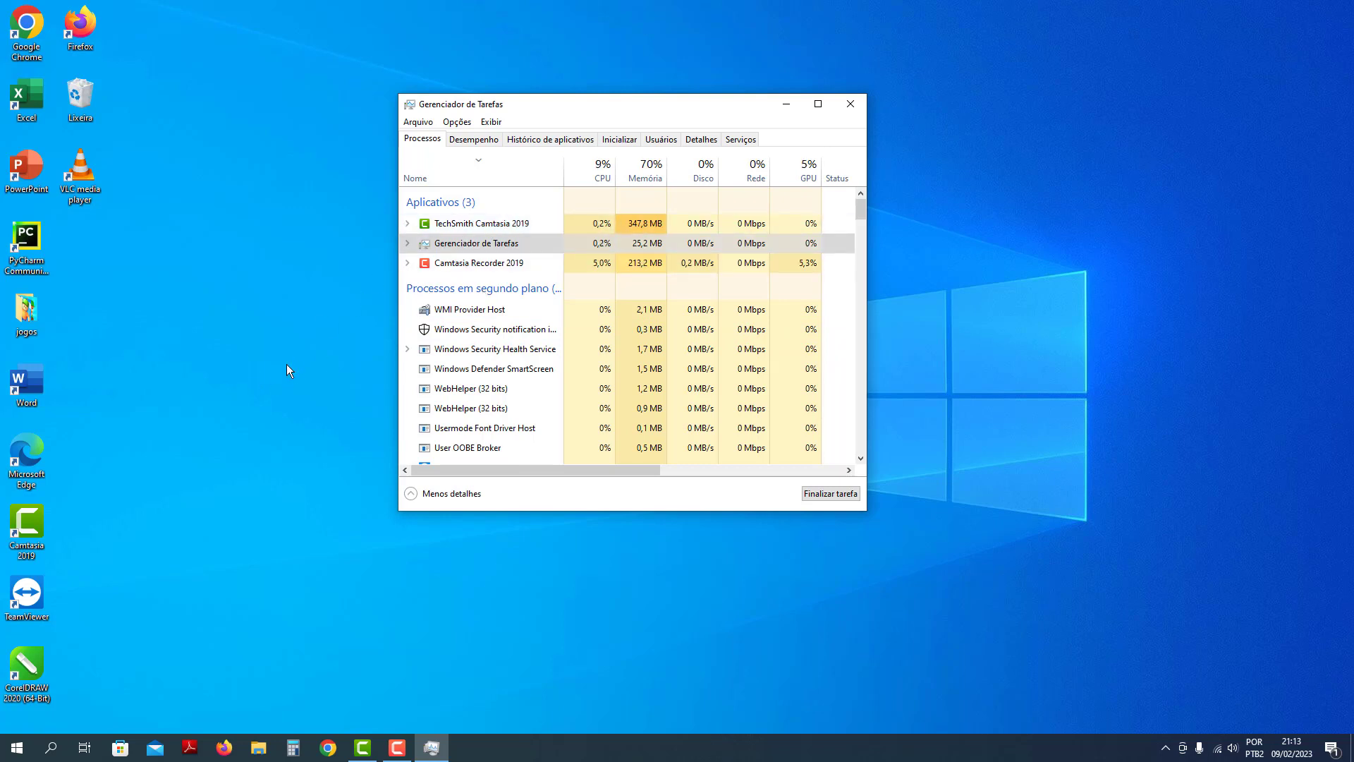
# Launch Word, enter "dfghdfghdfgh" in the blank document, minimize it and select the Microsoft Word process in Task Manager
pyautogui.doubleClick(34, 378)
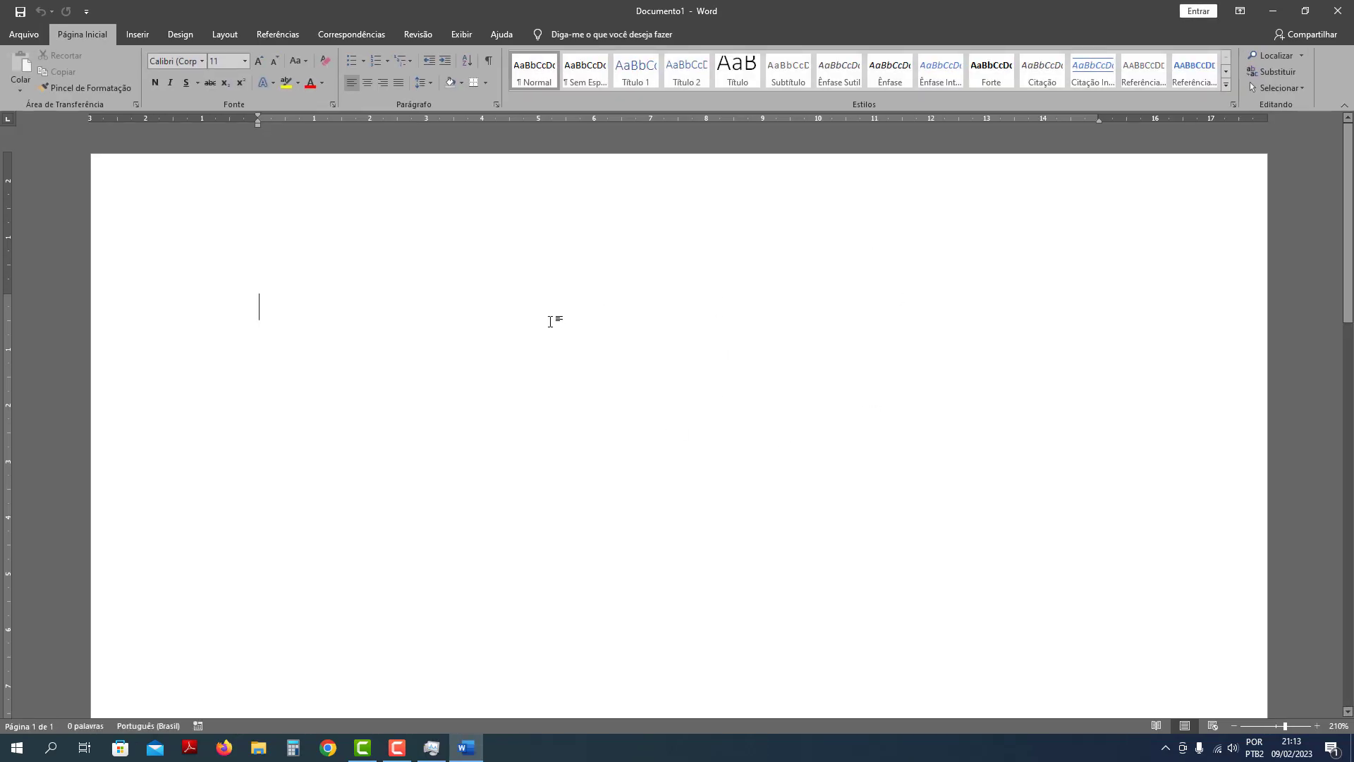
pyautogui.write('dfghdfghdfgh')
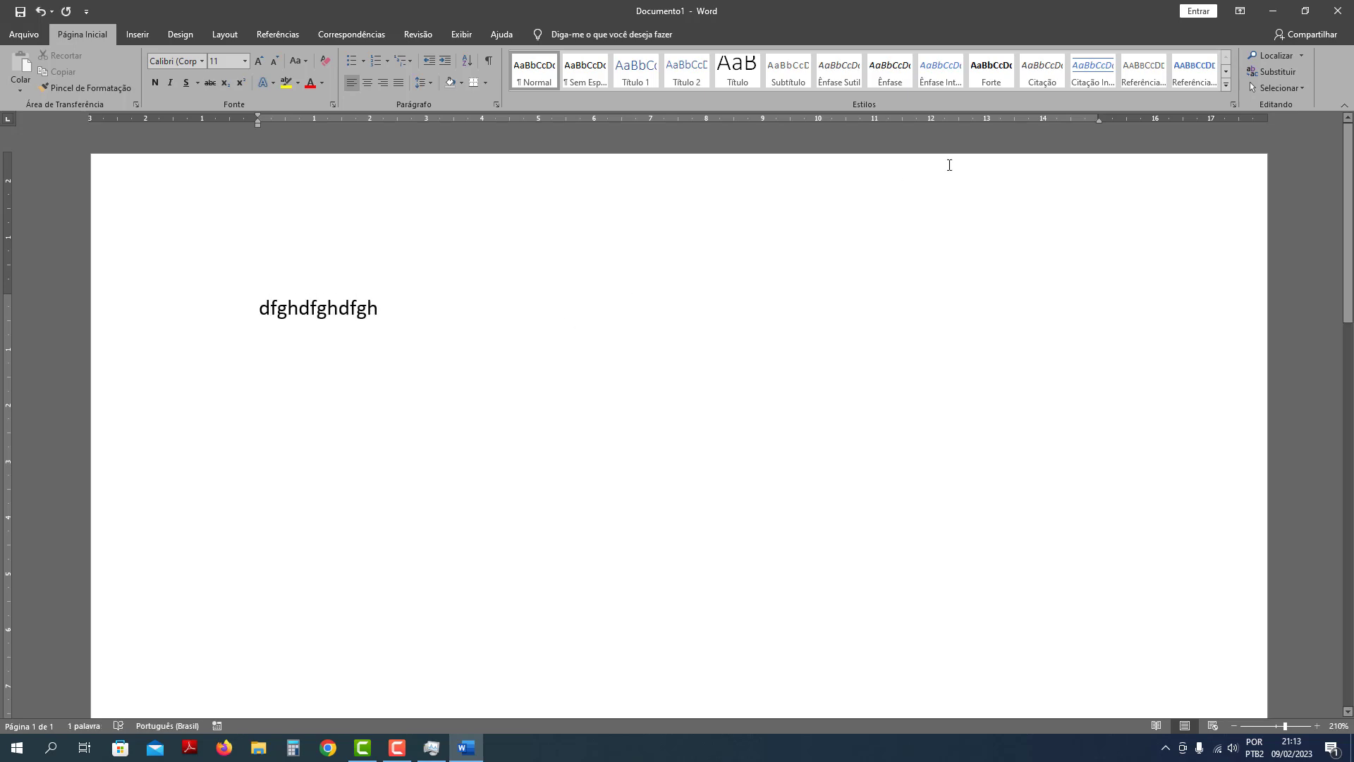
pyautogui.click(1273, 11)
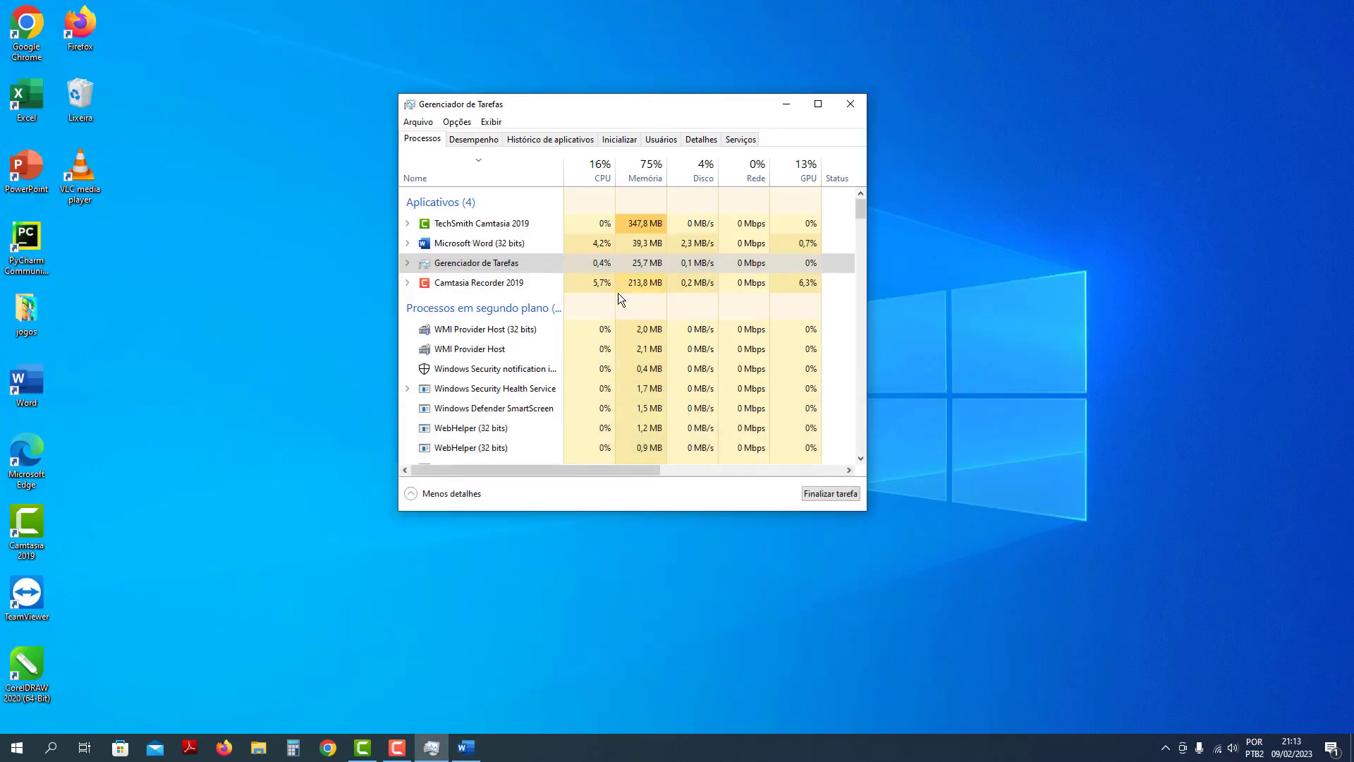
pyautogui.click(486, 247)
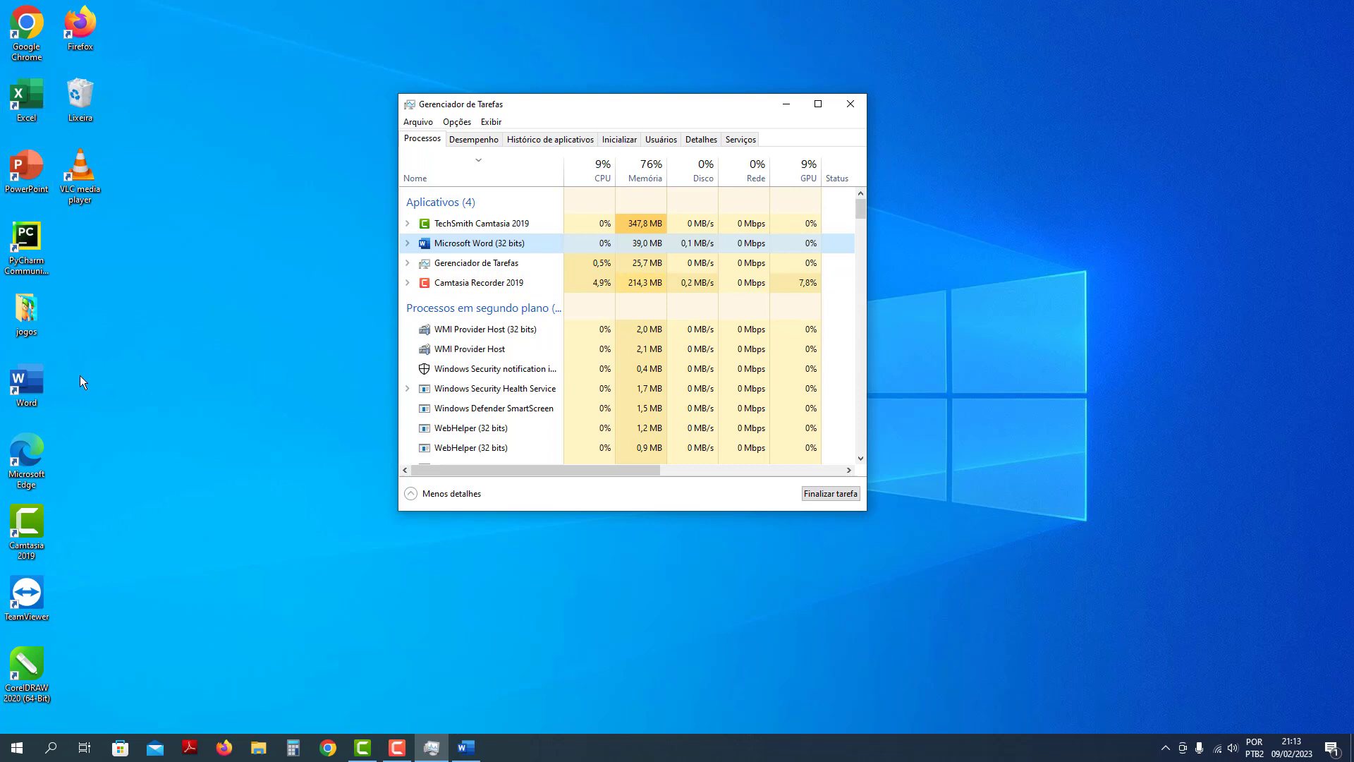
# Launch Excel and Firefox, minimizing each one to bring the Task Manager process list back into view
pyautogui.doubleClick(23, 103)
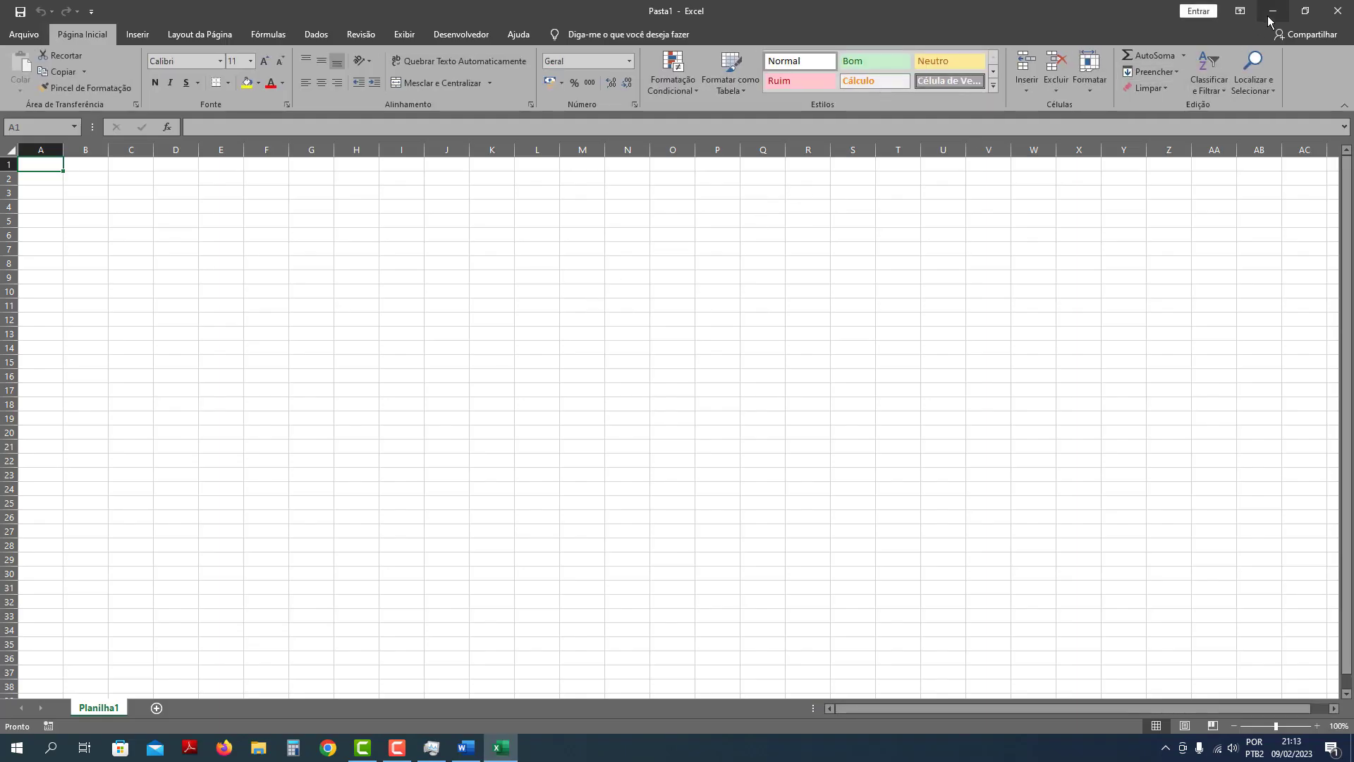
pyautogui.click(1273, 11)
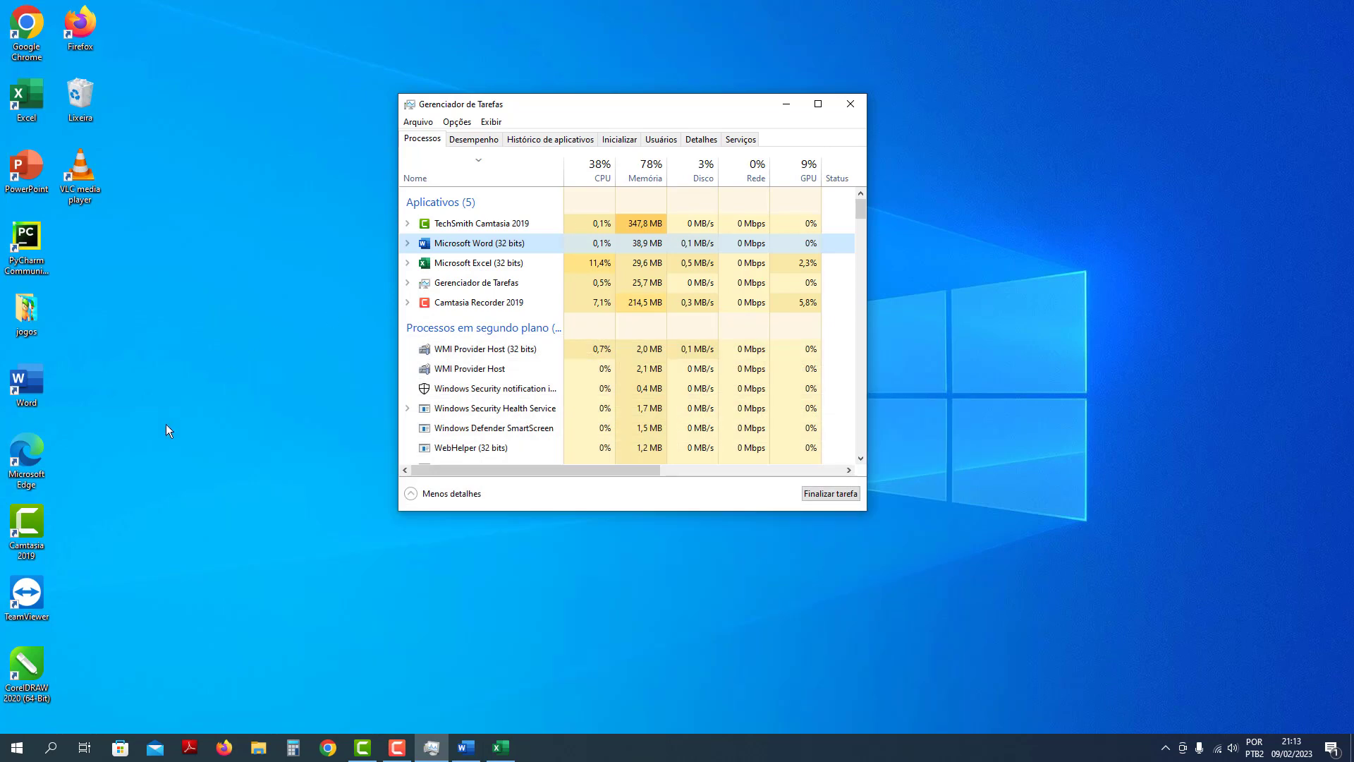
pyautogui.doubleClick(80, 24)
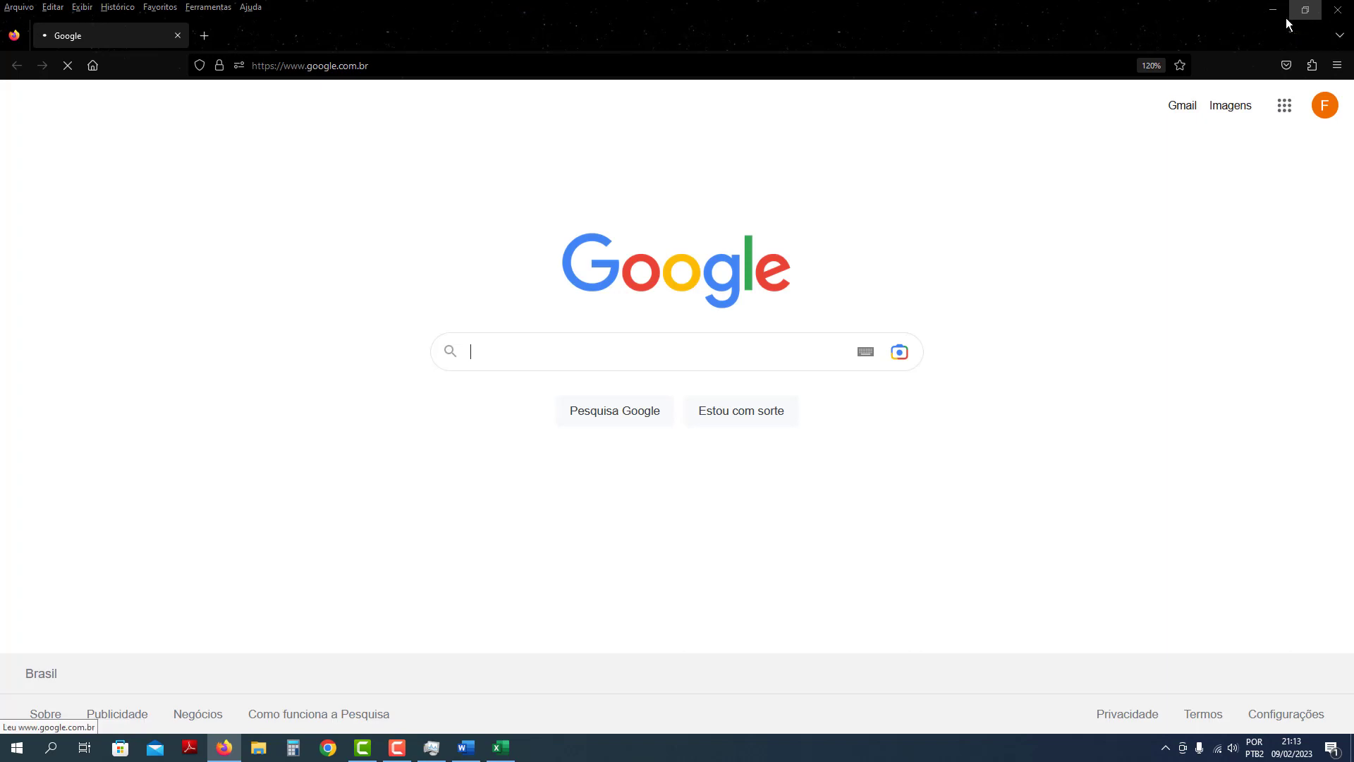
pyautogui.click(1265, 12)
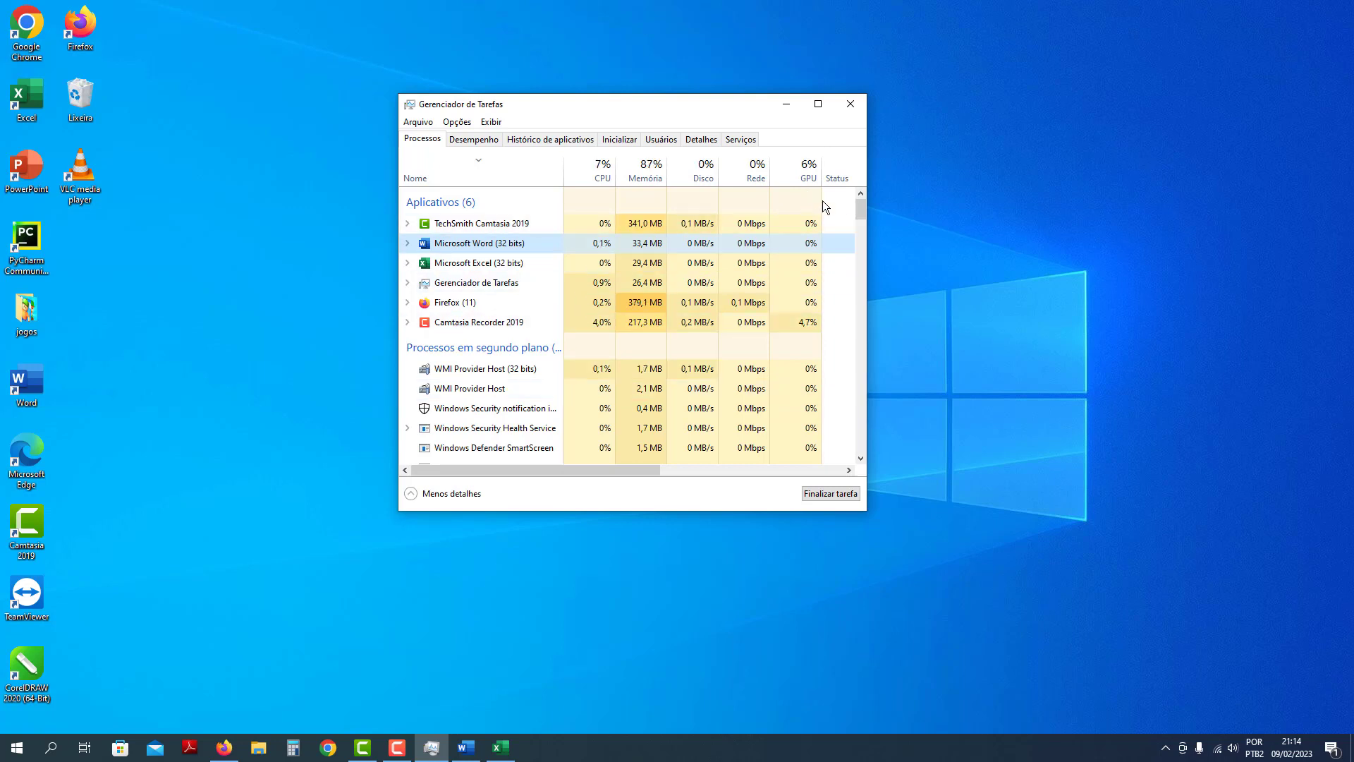
# Examine the background processes down to µTorrent, select it and reveal the hidden notification-area icons
pyautogui.moveTo(859, 205); pyautogui.dragTo(862, 215)
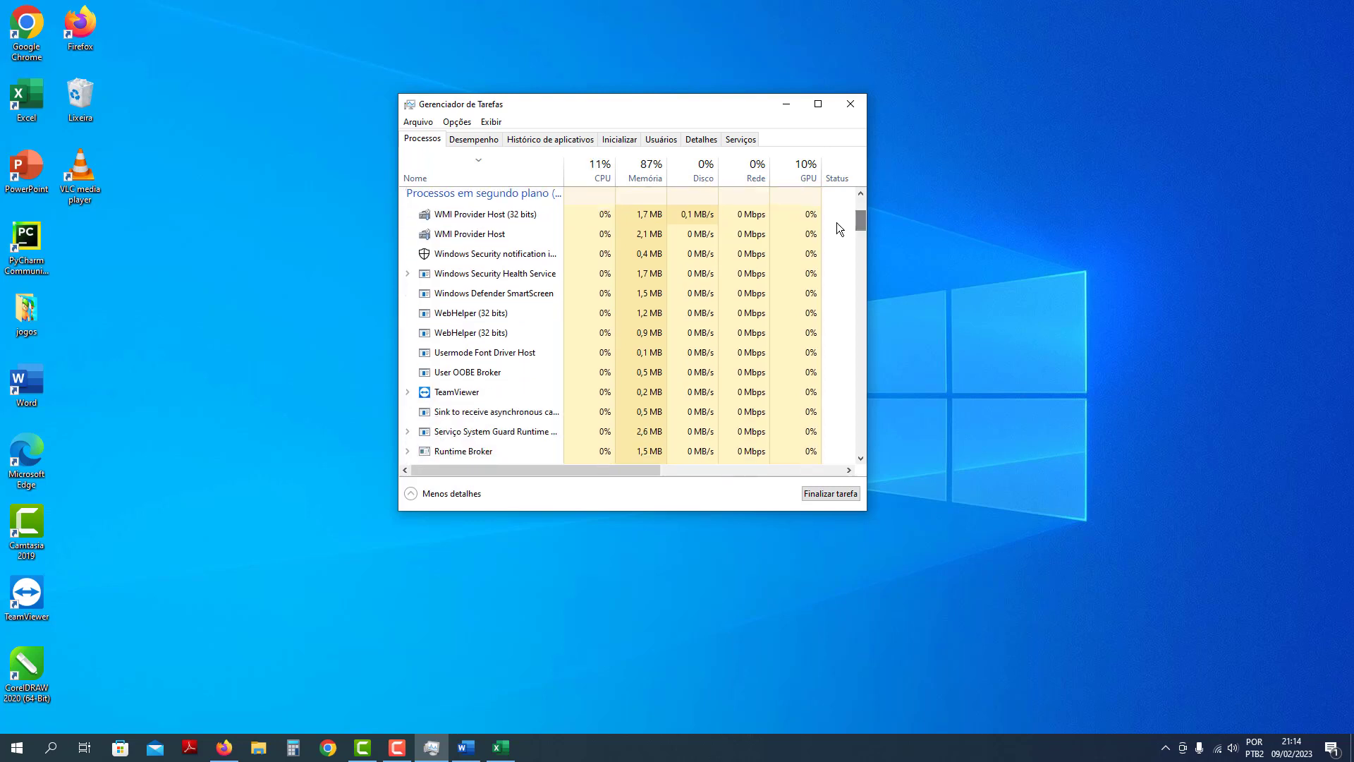
pyautogui.click(502, 256)
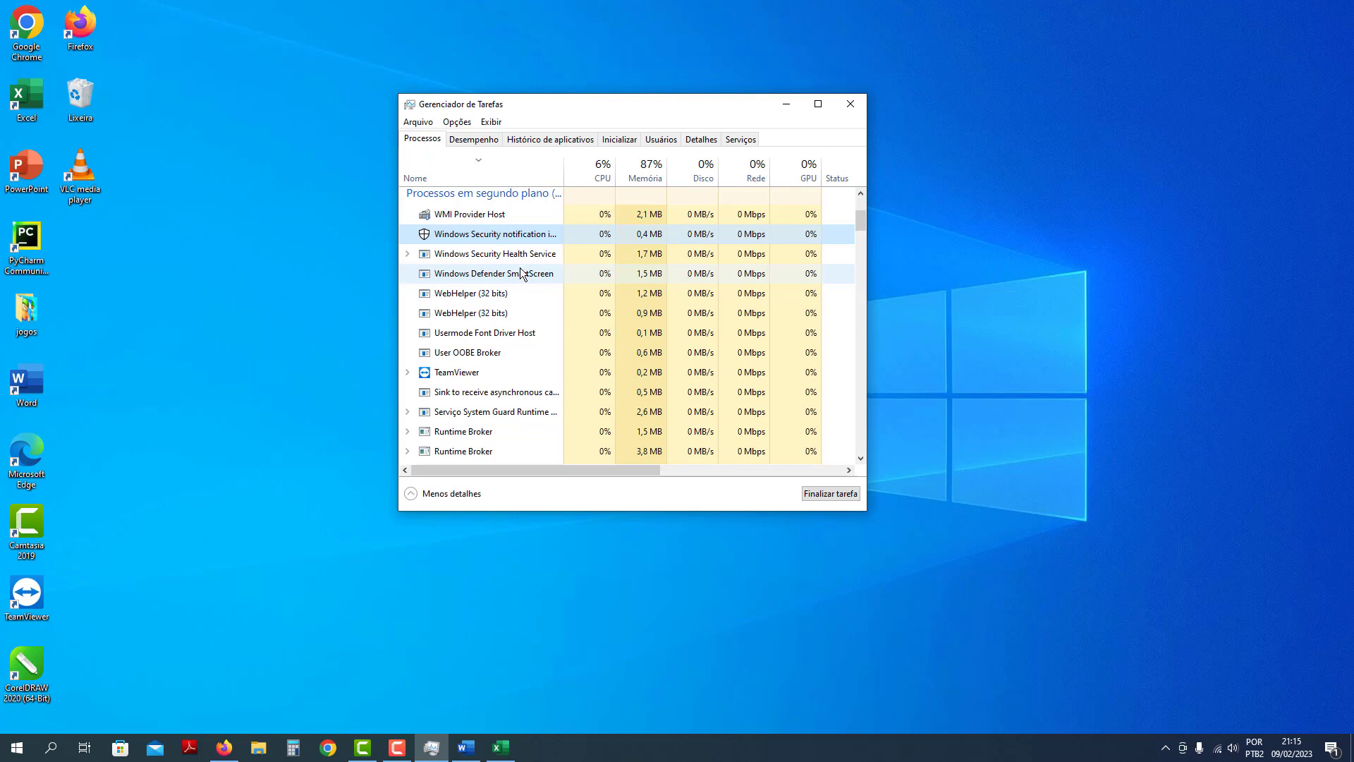
pyautogui.scroll(-5, 476, 322)
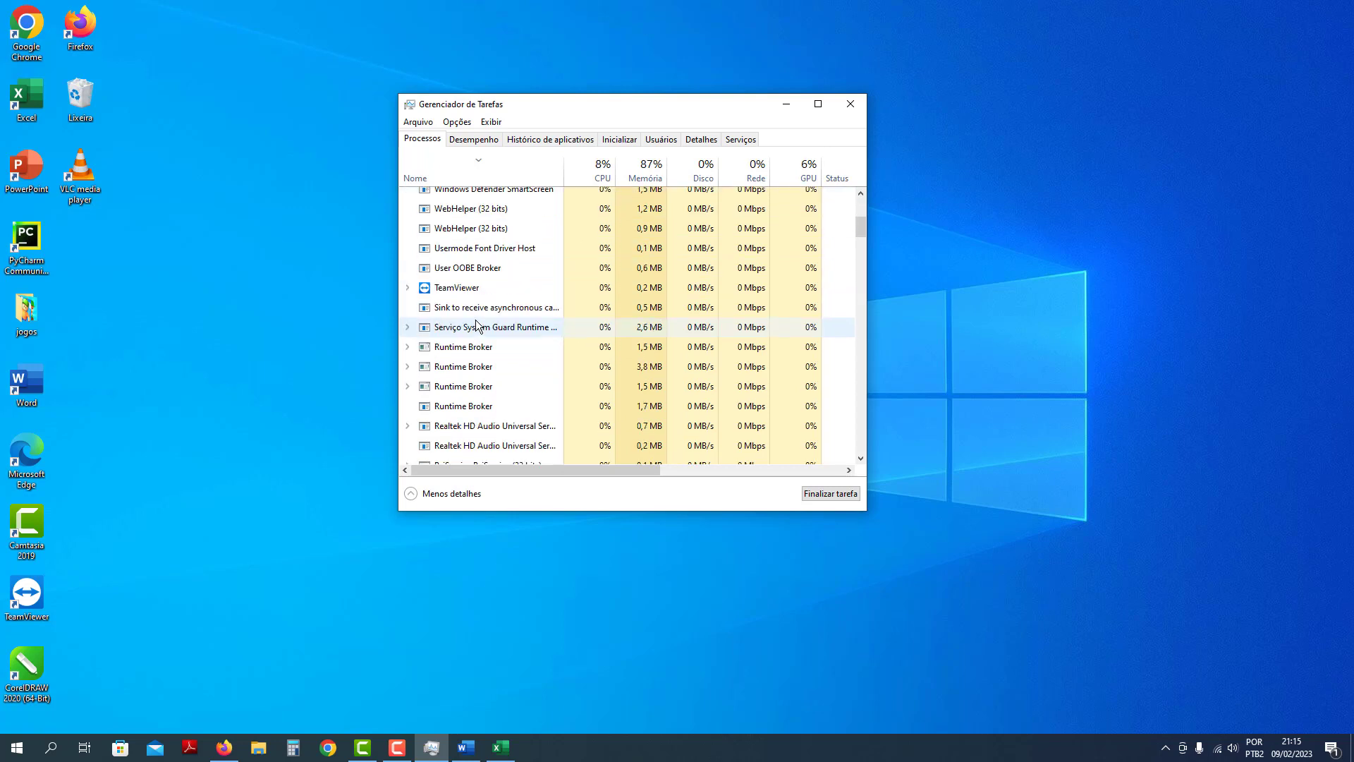
pyautogui.scroll(-7, 483, 325)
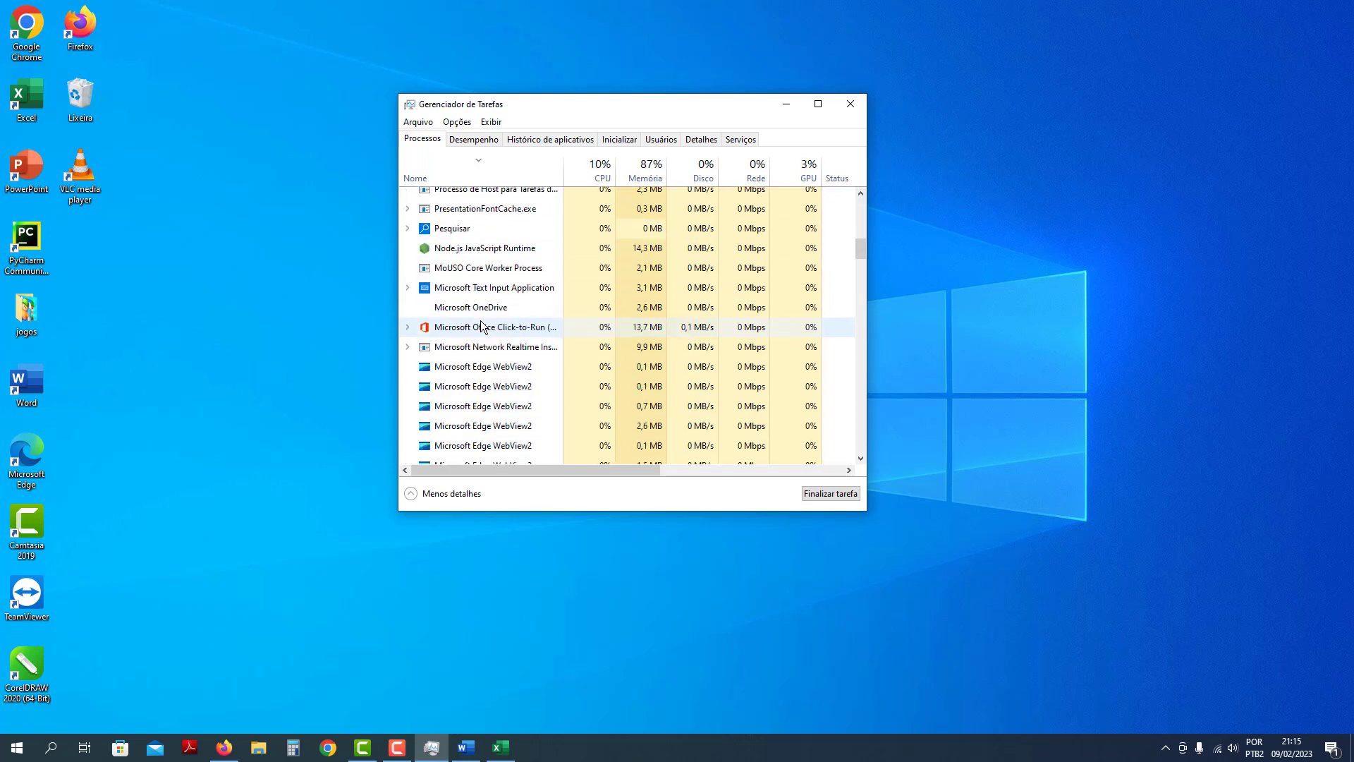
pyautogui.scroll(-3, 482, 329)
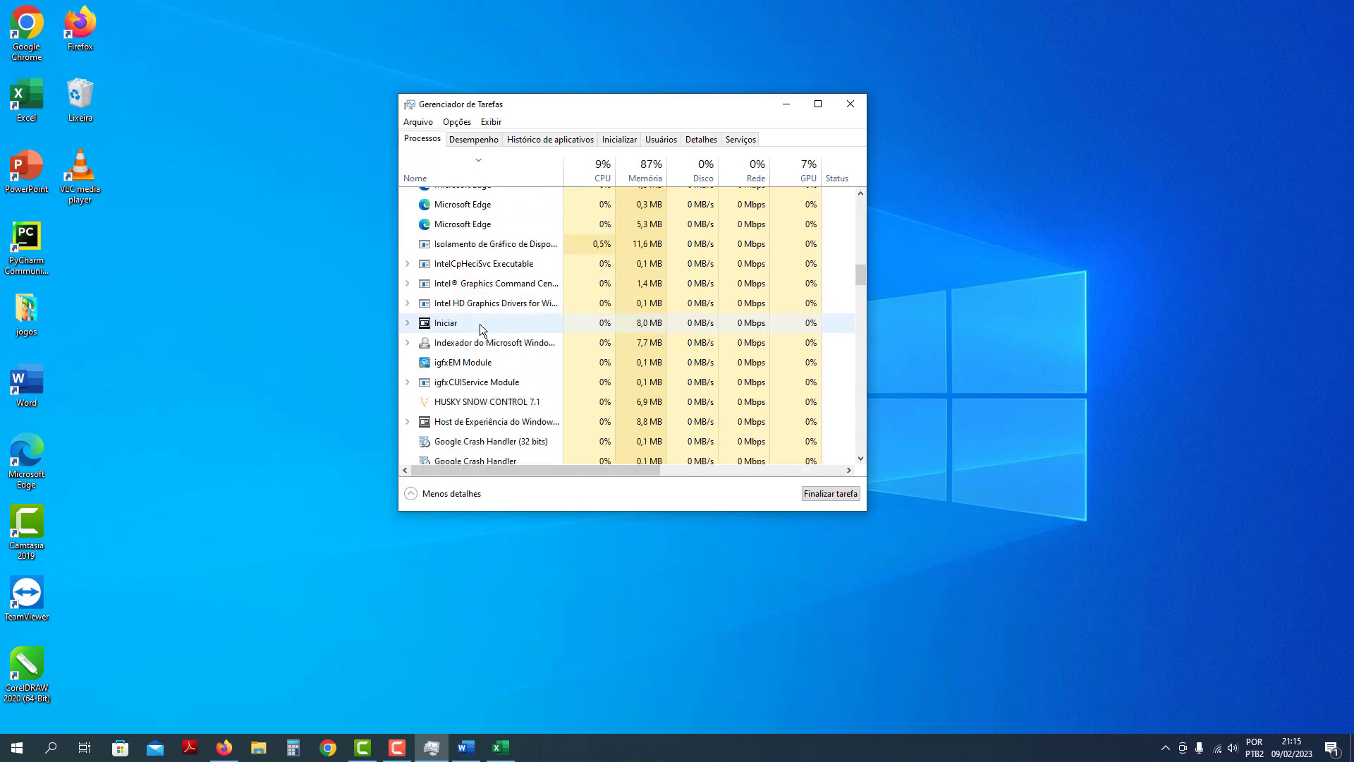
pyautogui.scroll(-4, 480, 326)
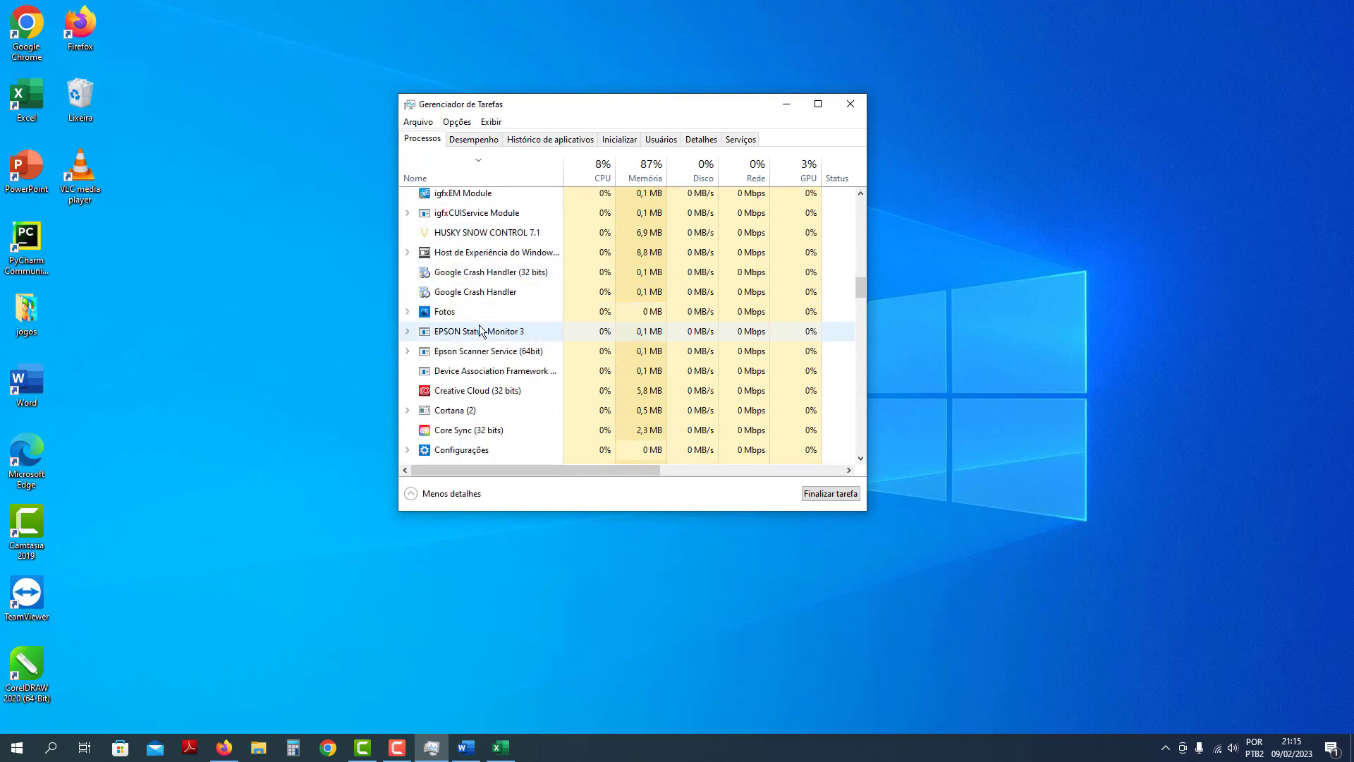
pyautogui.scroll(-3, 479, 325)
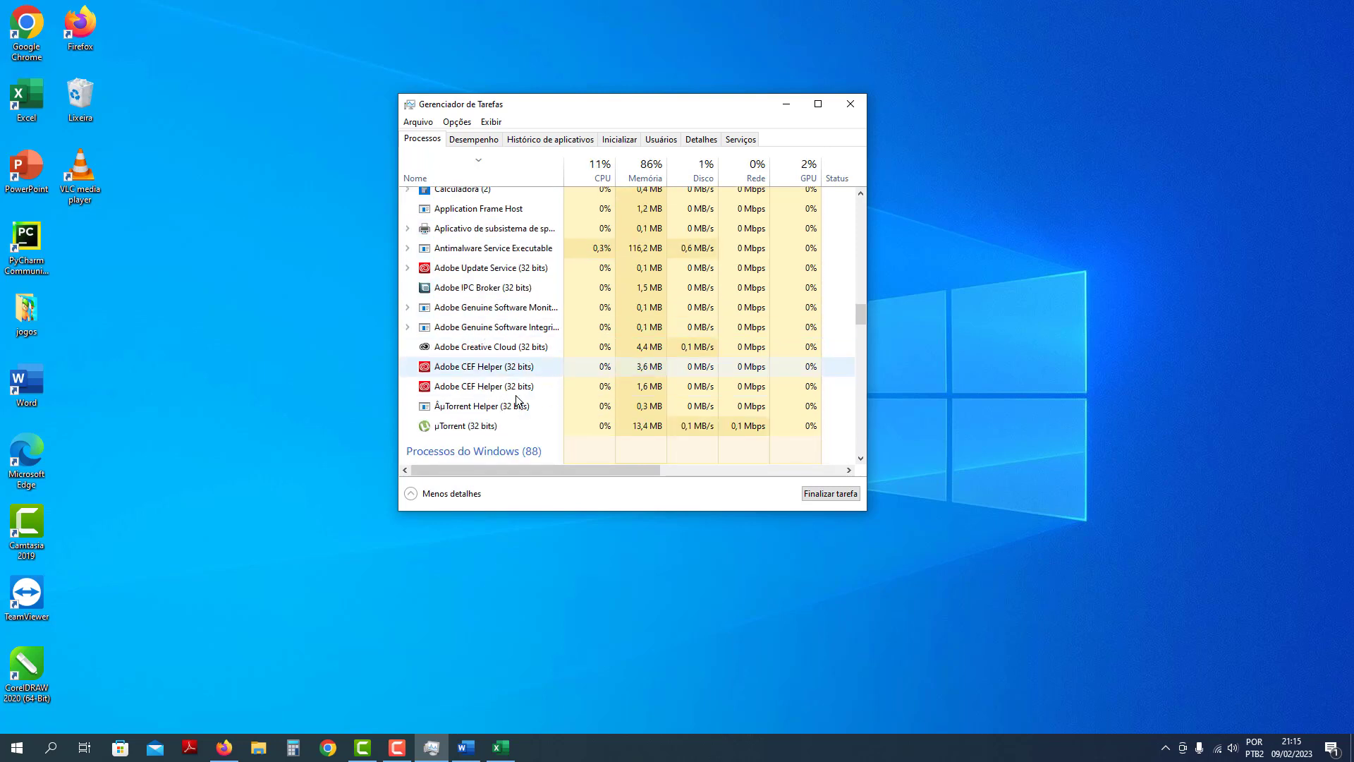
pyautogui.click(474, 426)
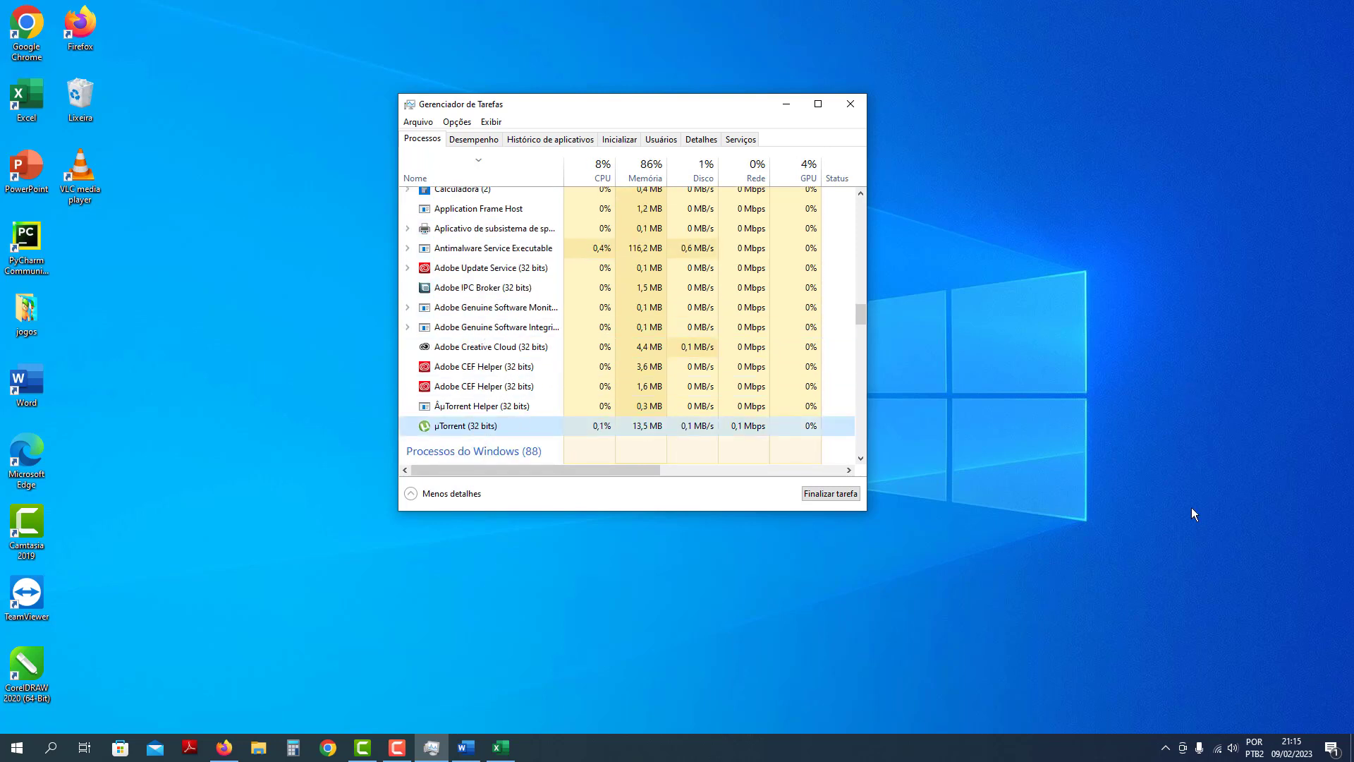
pyautogui.click(1165, 750)
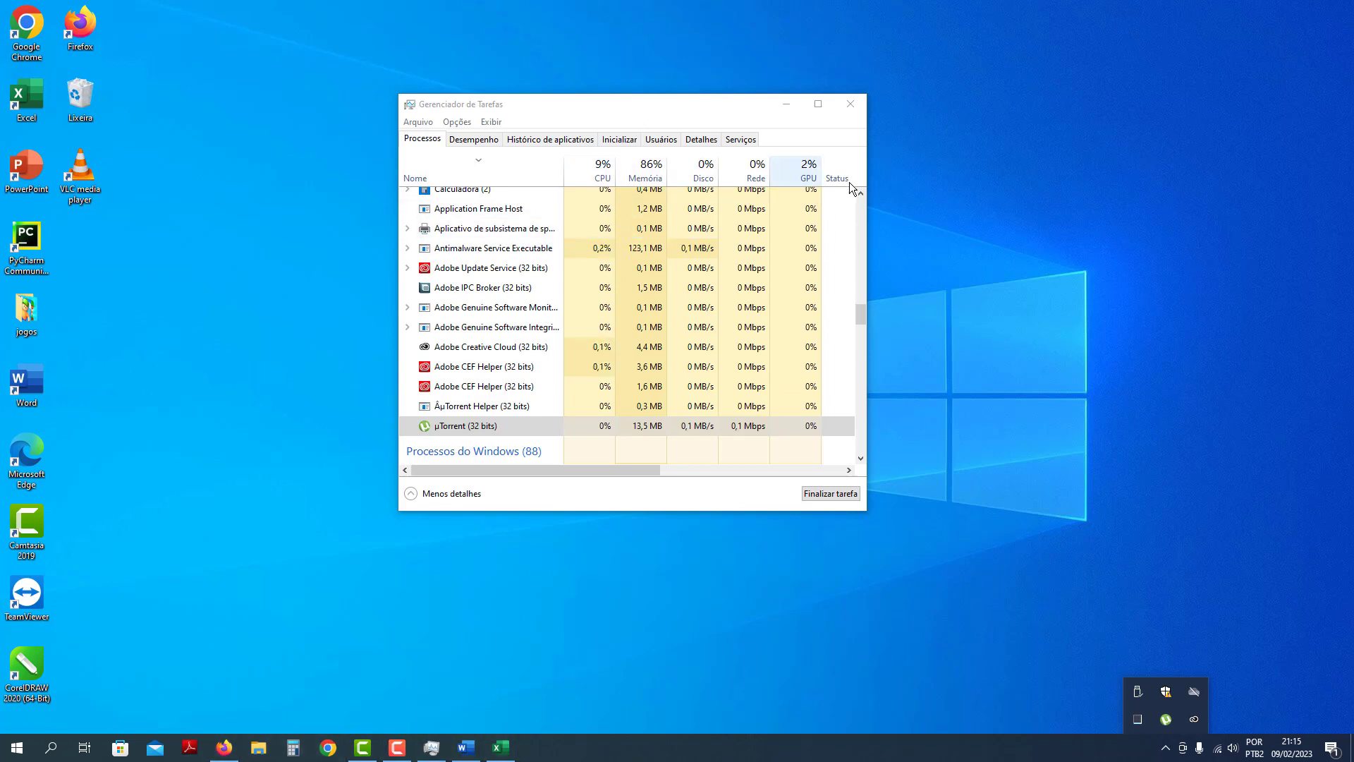
# Review the Windows processes group, select one of its service hosts and return to the start of the process list
pyautogui.moveTo(861, 311); pyautogui.dragTo(863, 322)
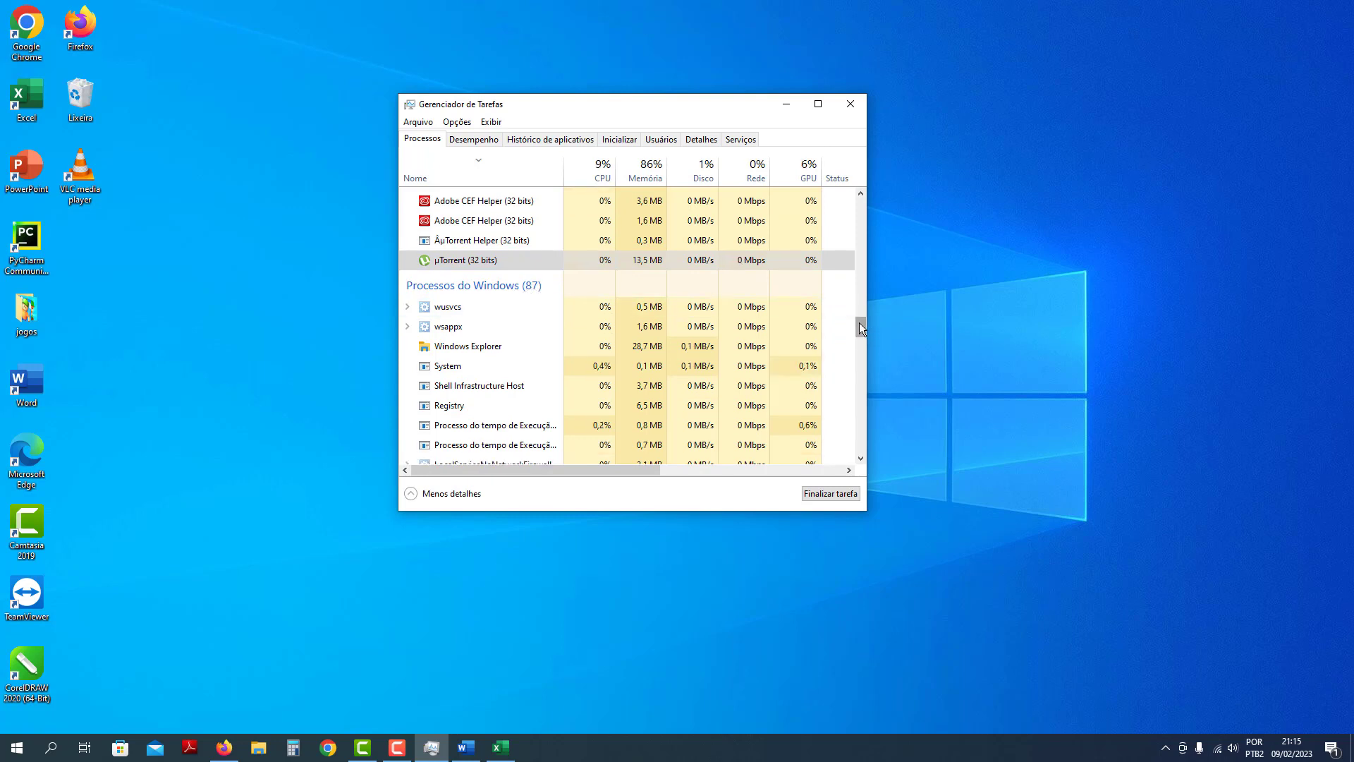
pyautogui.moveTo(859, 323); pyautogui.dragTo(841, 371)
pyautogui.click(509, 344)
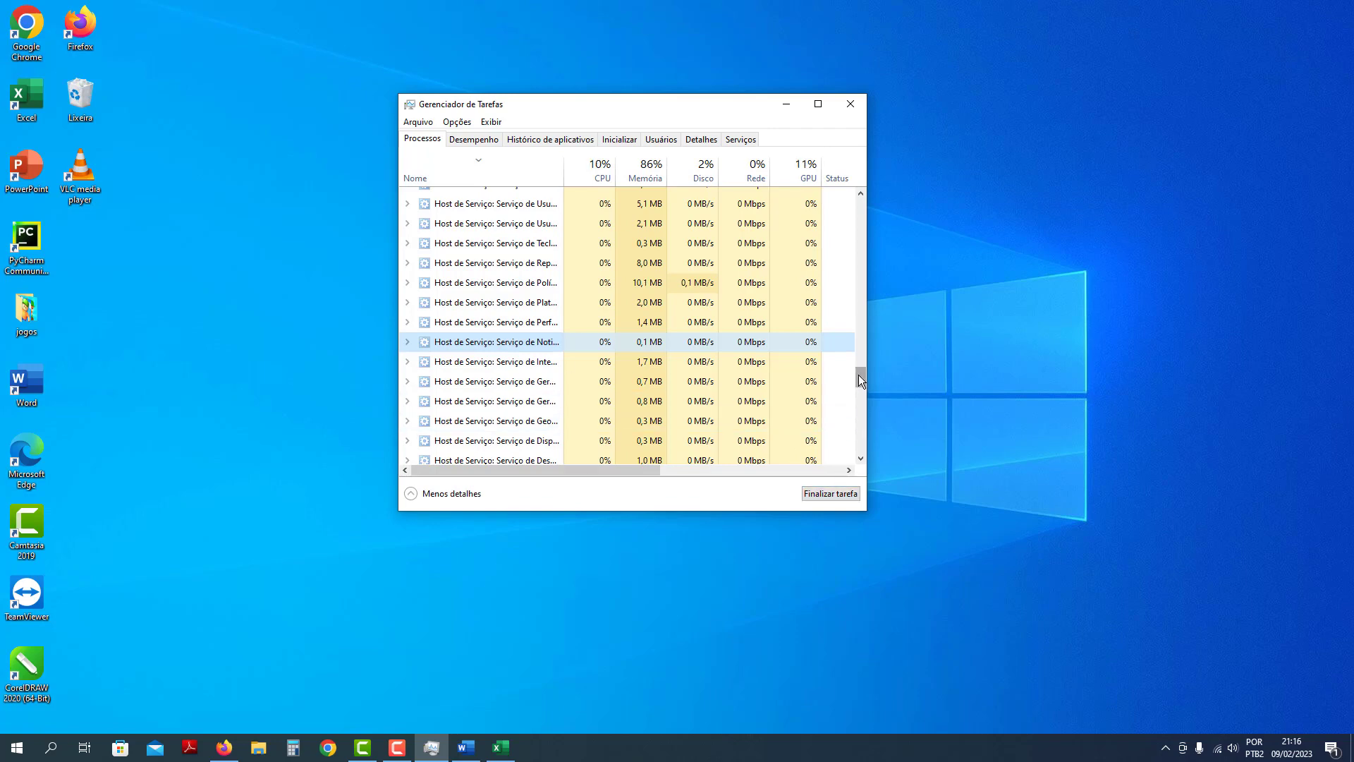
pyautogui.moveTo(858, 374); pyautogui.dragTo(869, 332)
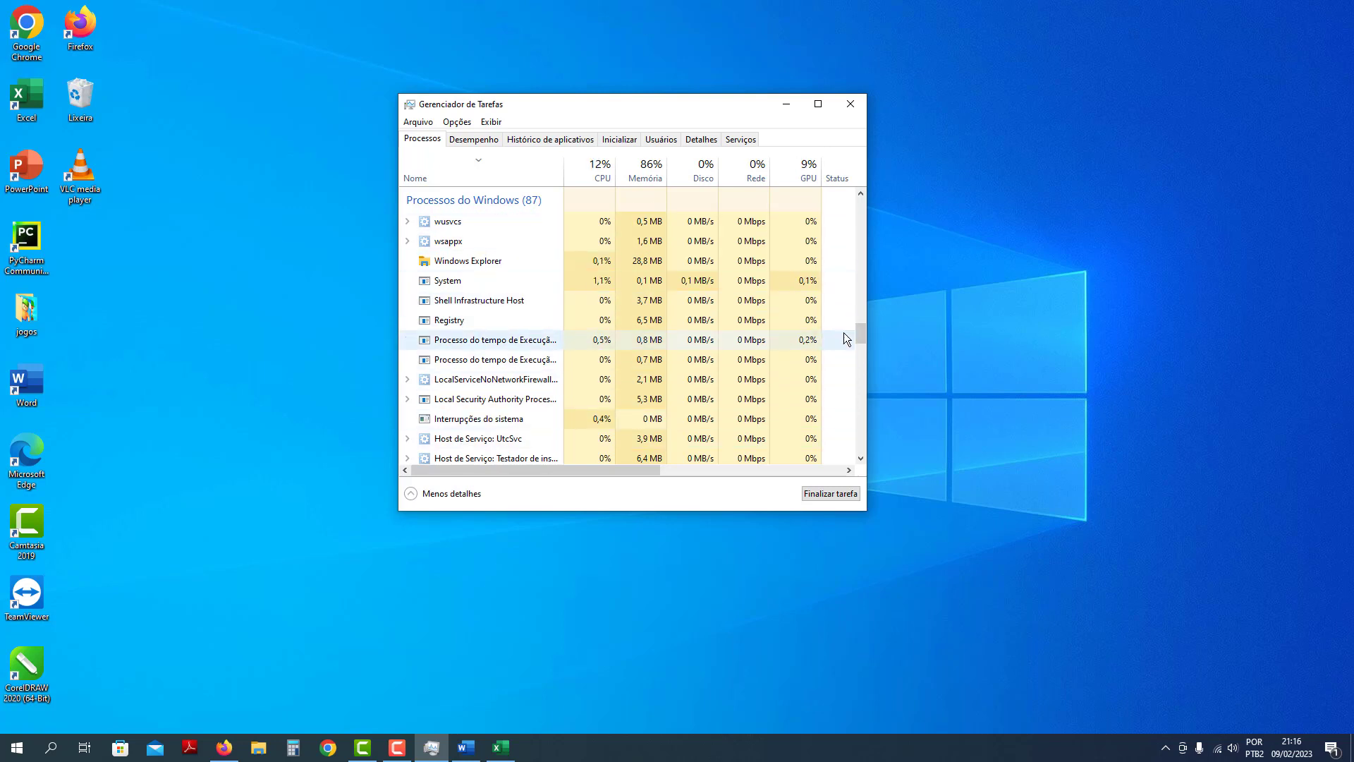
pyautogui.moveTo(858, 329); pyautogui.dragTo(871, 290)
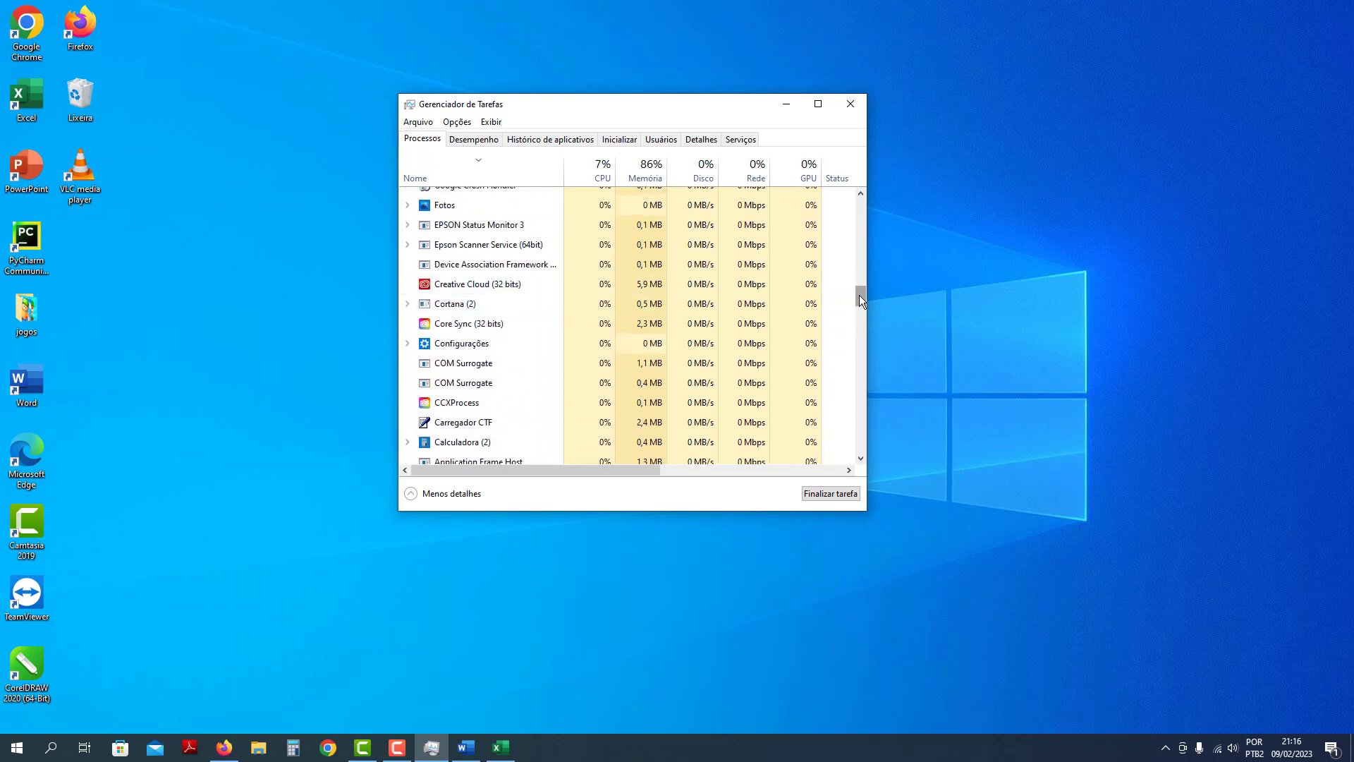
pyautogui.moveTo(859, 294); pyautogui.dragTo(866, 266)
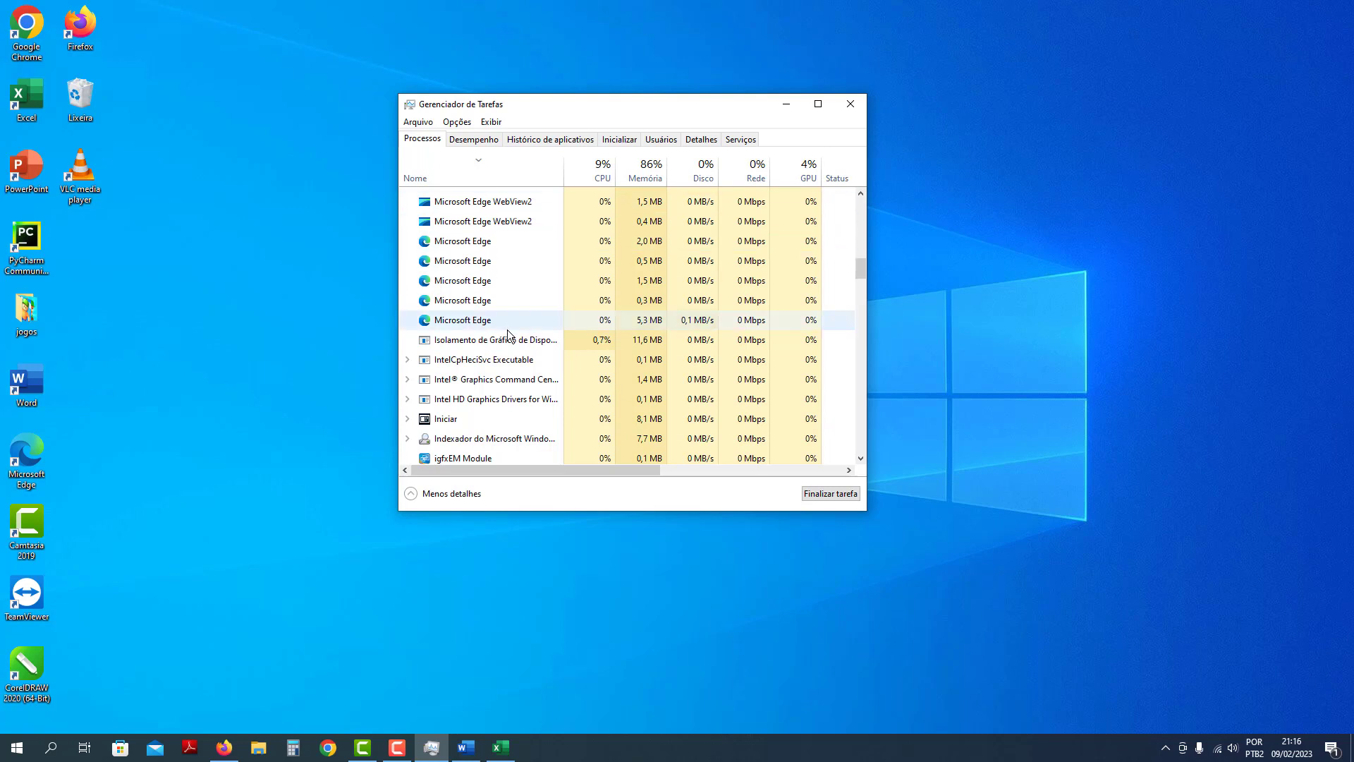
pyautogui.moveTo(861, 265); pyautogui.dragTo(861, 200)
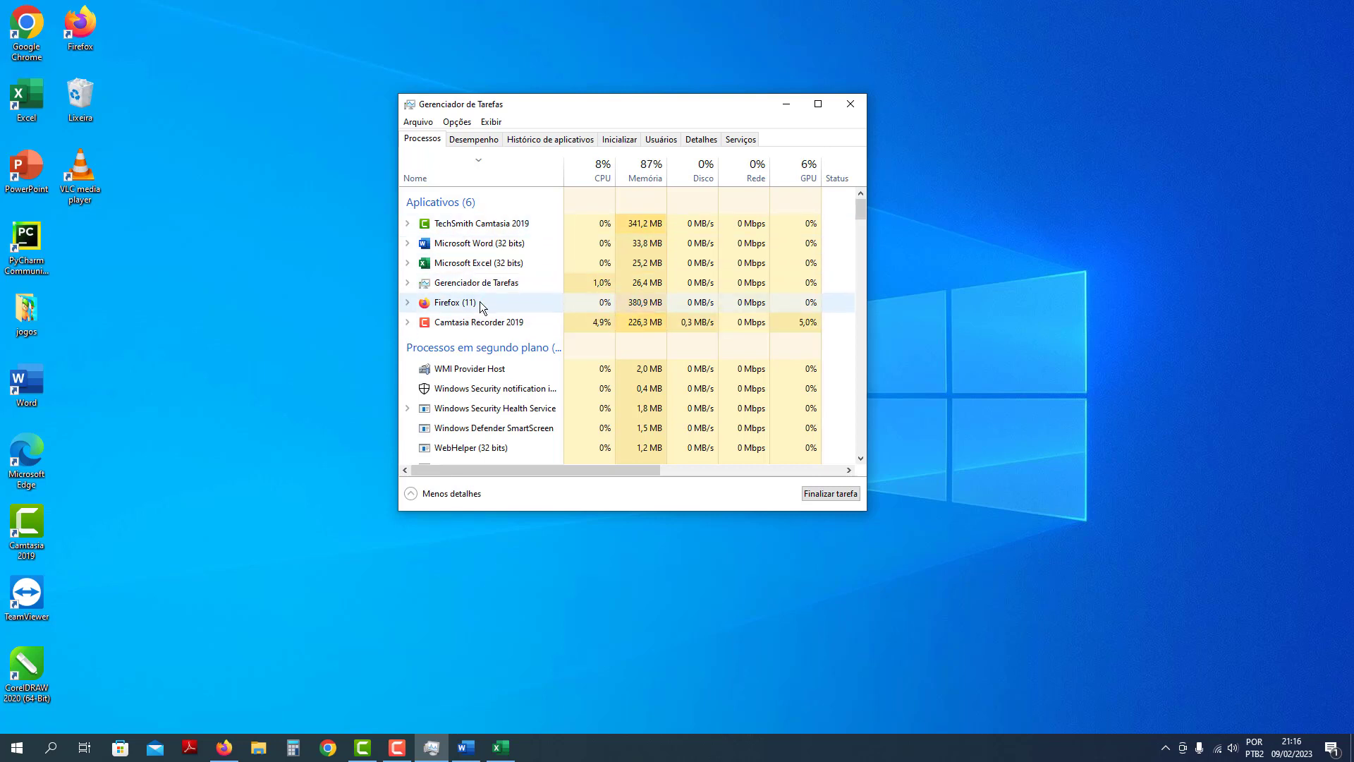
# End the Firefox and Microsoft Excel tasks from the list of running apps
pyautogui.click(467, 309)
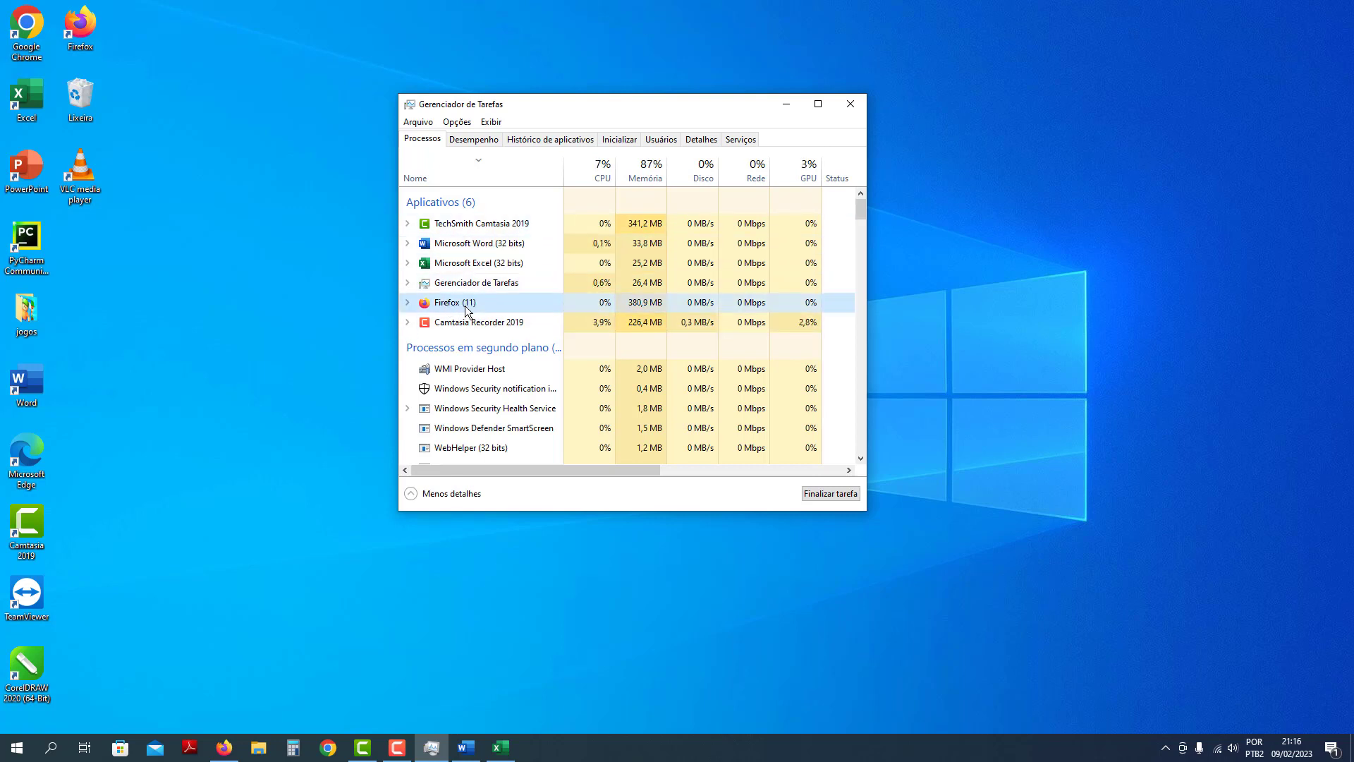
pyautogui.click(829, 494)
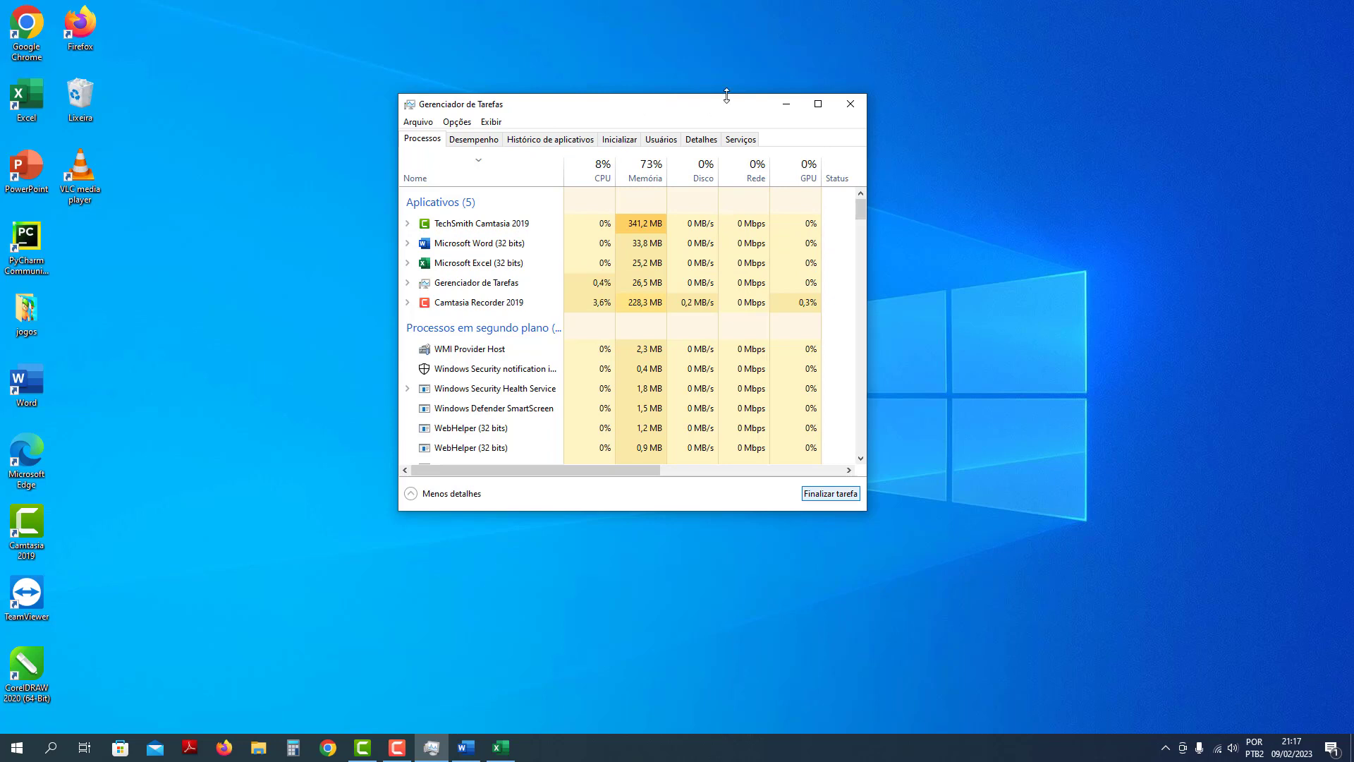
pyautogui.click(454, 262)
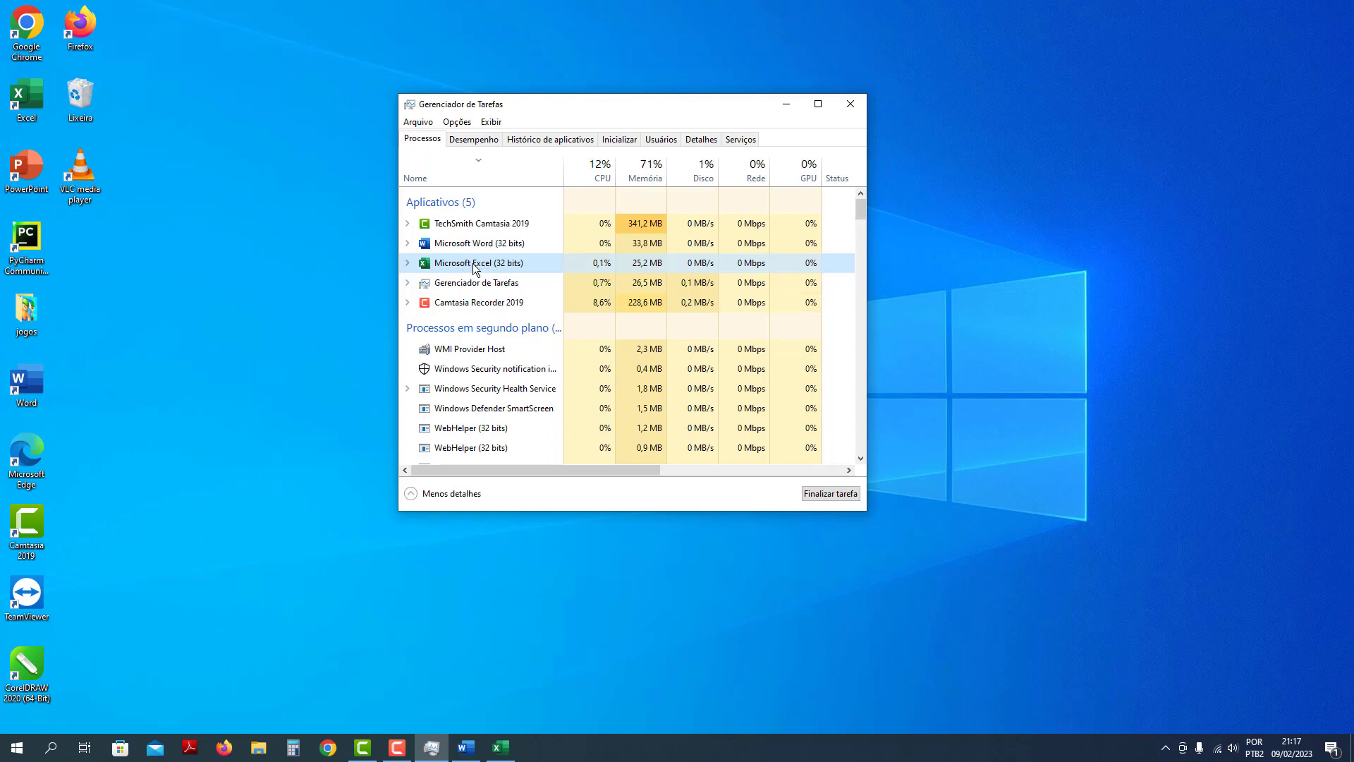
pyautogui.click(817, 498)
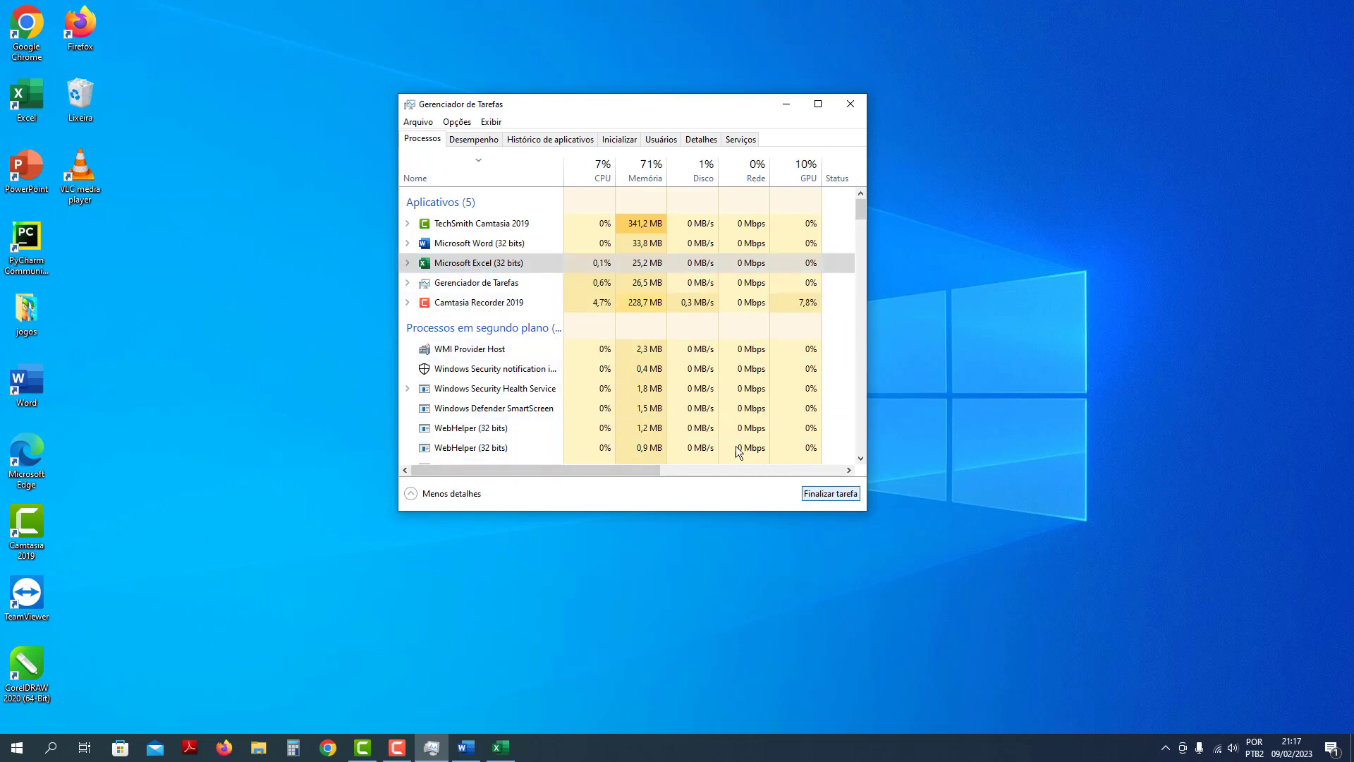
# End the selected Microsoft Excel task and review the CPU, memory and disk performance graphs
pyautogui.click(826, 491)
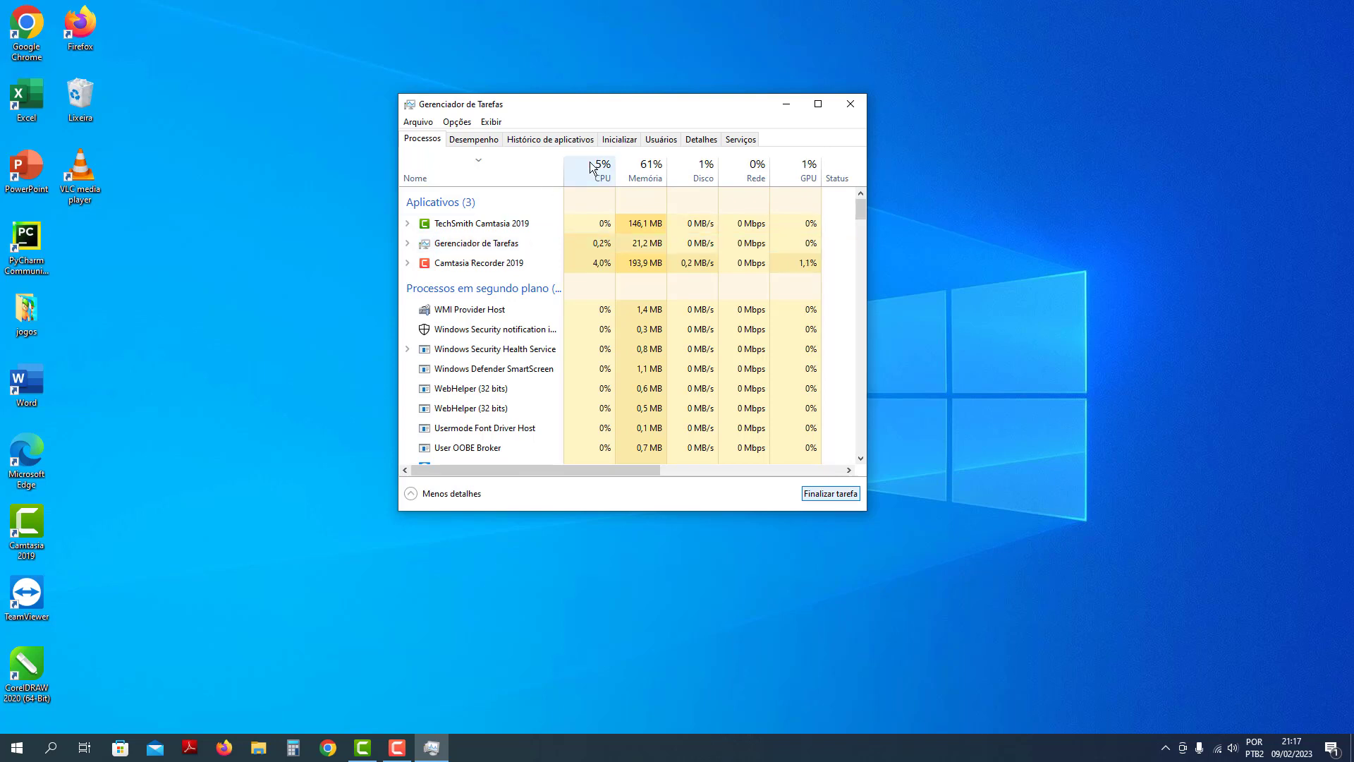
pyautogui.click(477, 142)
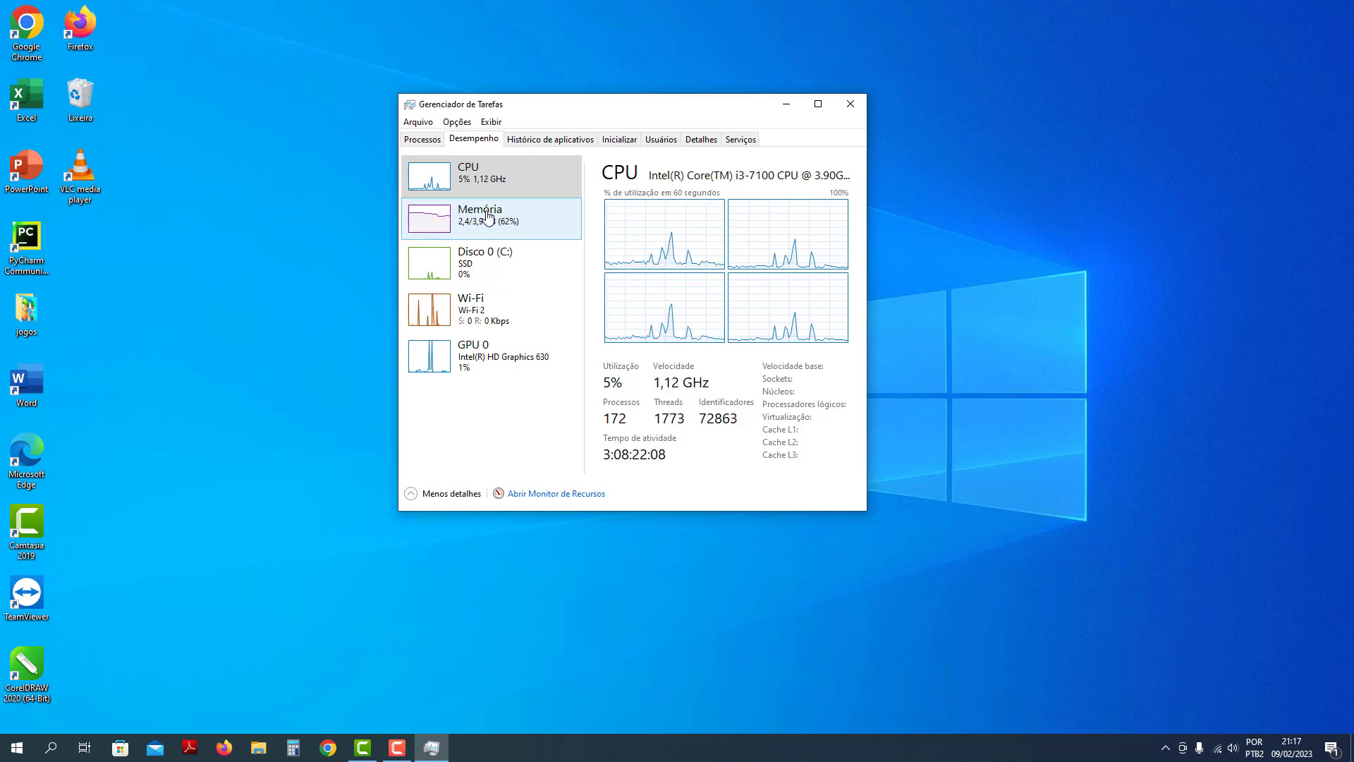
pyautogui.moveTo(640, 105); pyautogui.dragTo(659, 135)
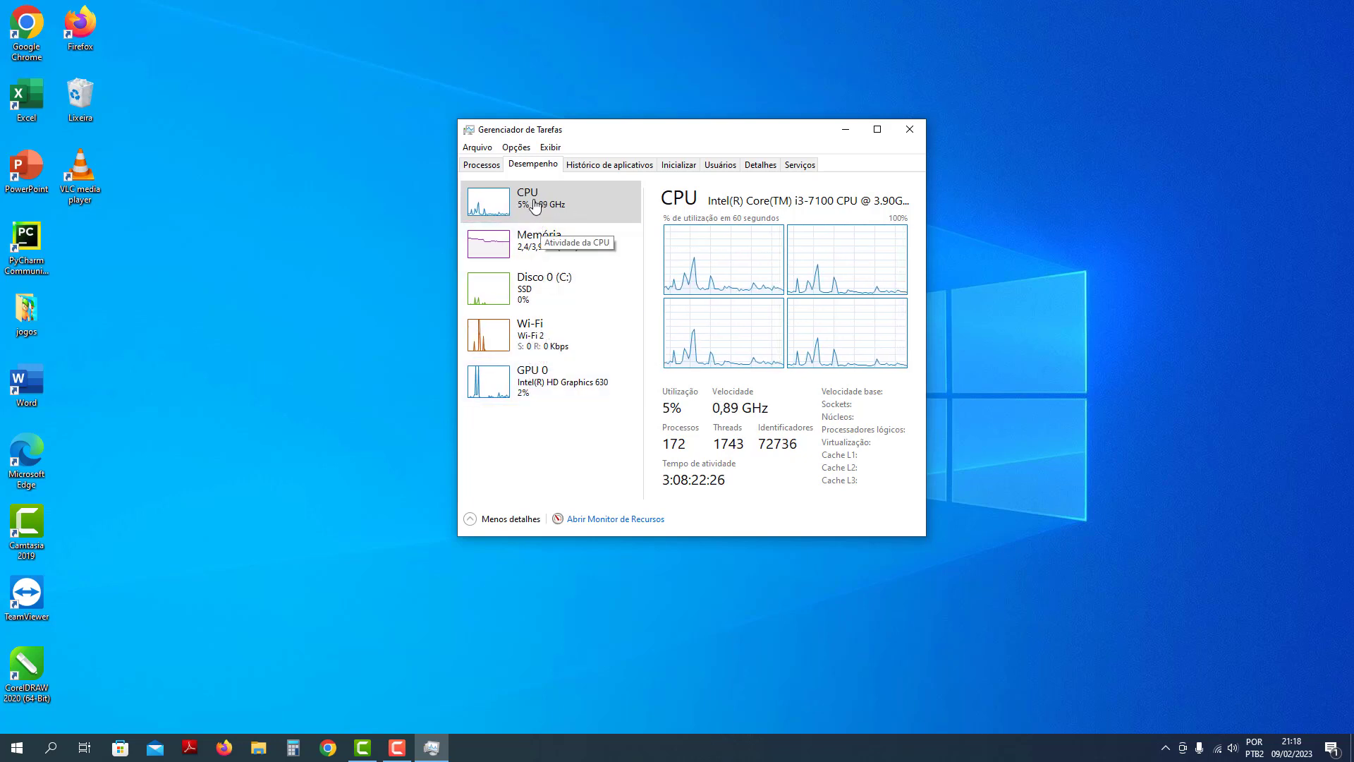
pyautogui.click(537, 250)
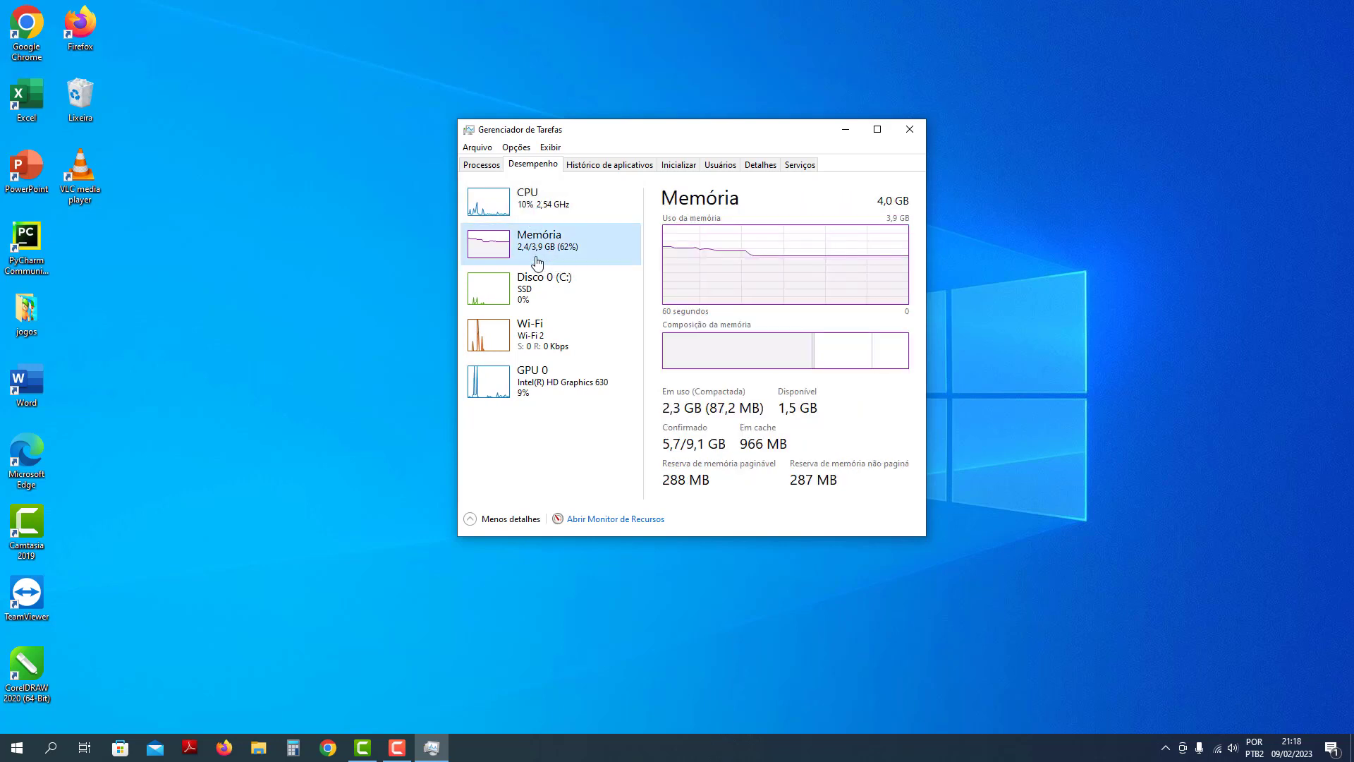
pyautogui.click(546, 298)
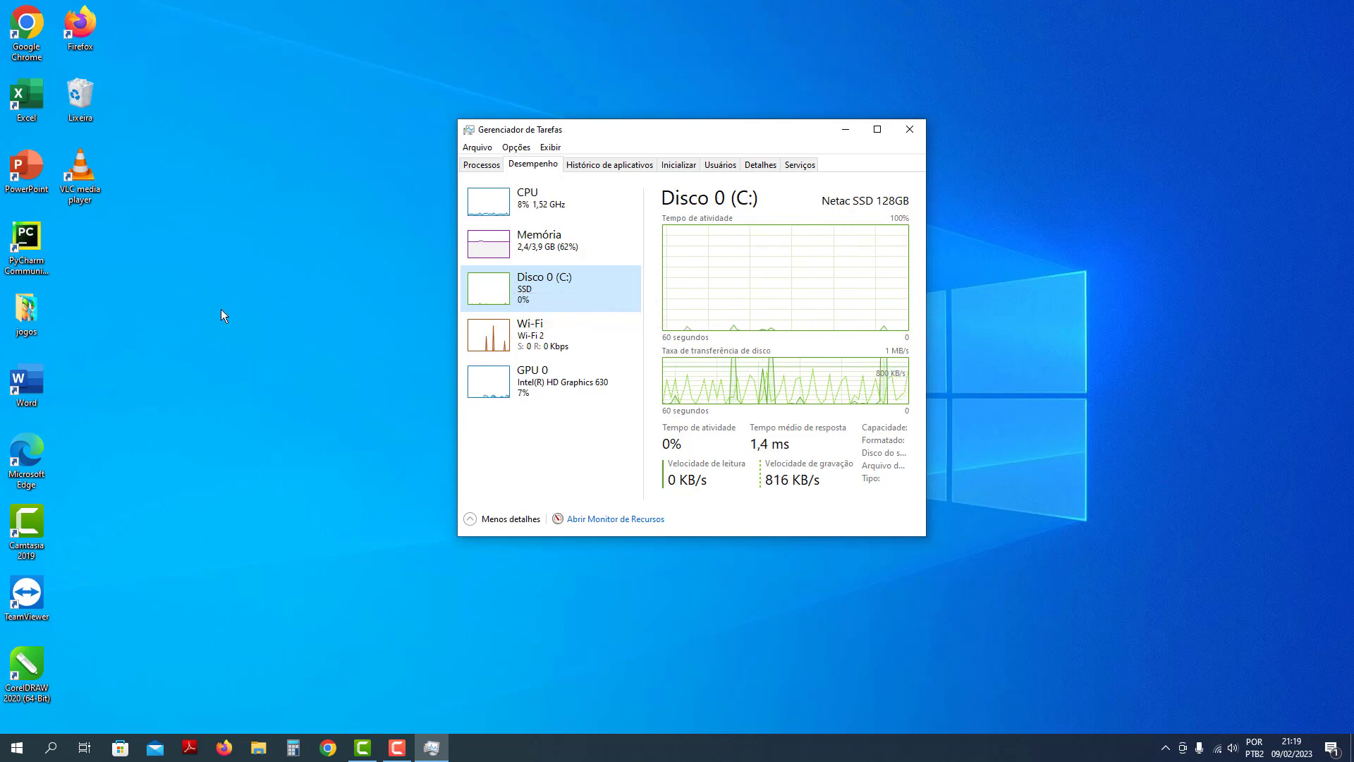
# Launch Google Chrome and minimize it to compare the disk and memory graphs, then restore and close Chrome
pyautogui.doubleClick(27, 37)
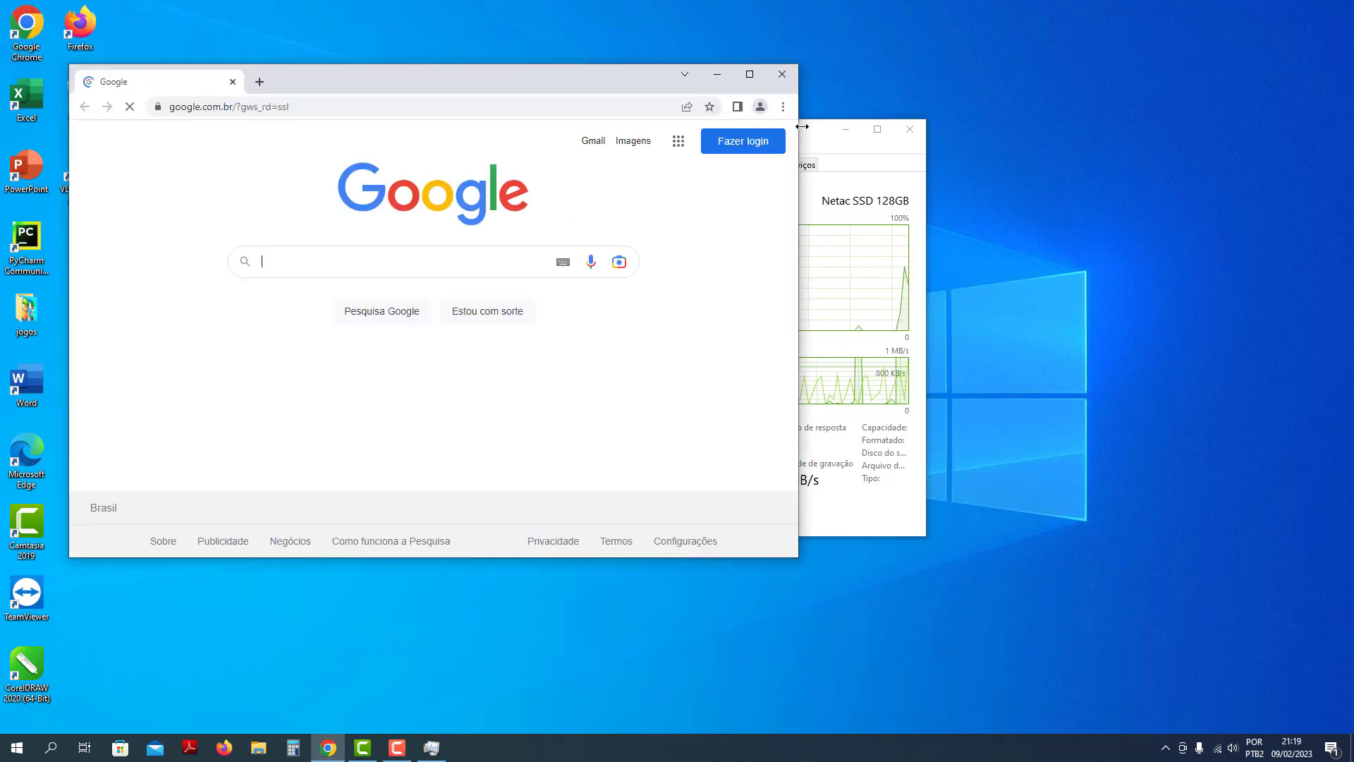
pyautogui.click(727, 78)
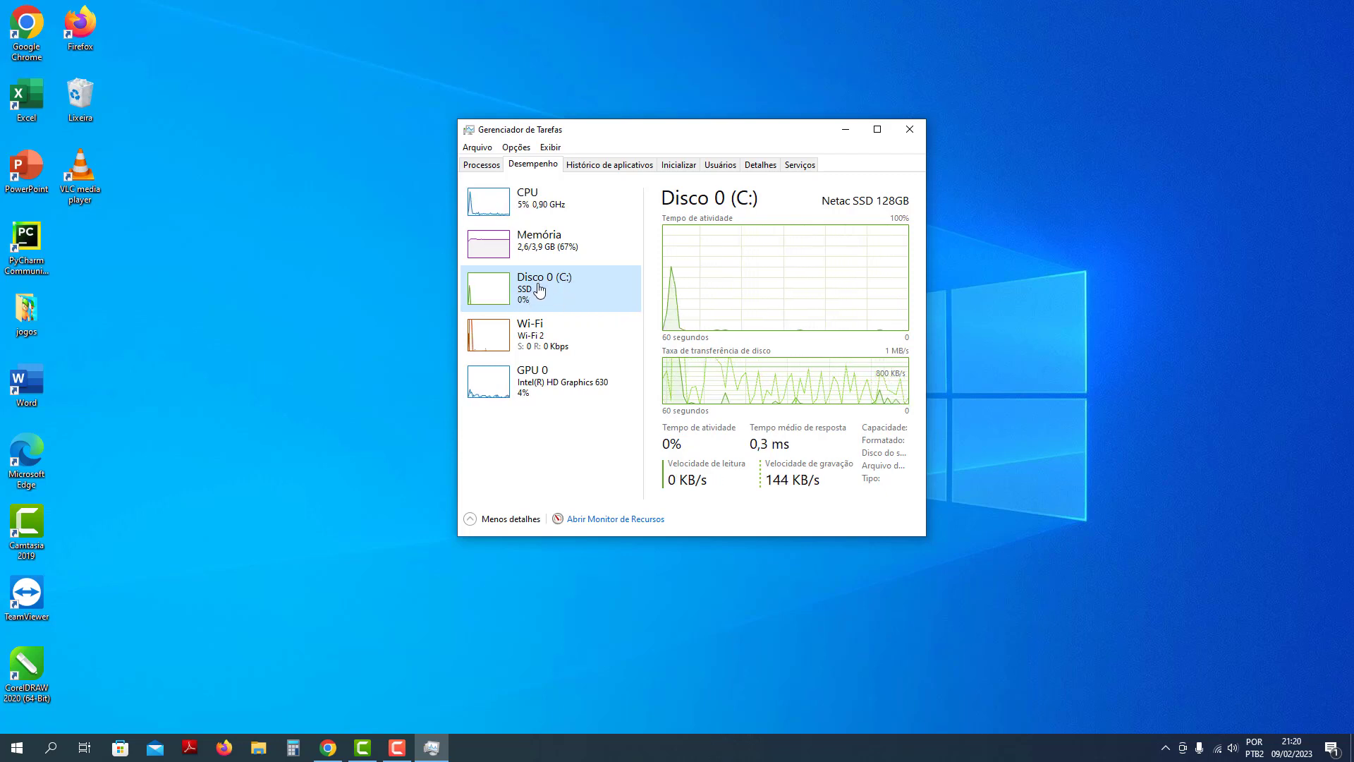
pyautogui.click(571, 248)
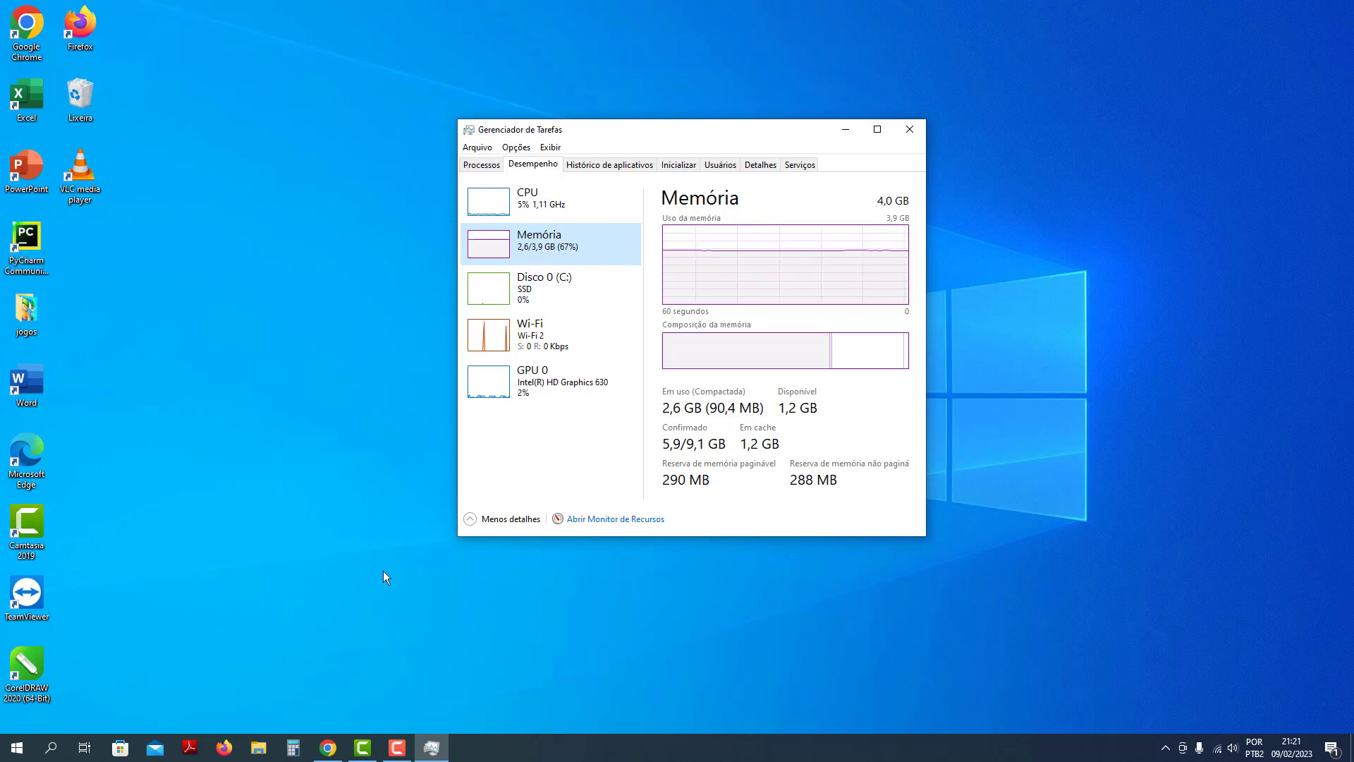
pyautogui.click(328, 746)
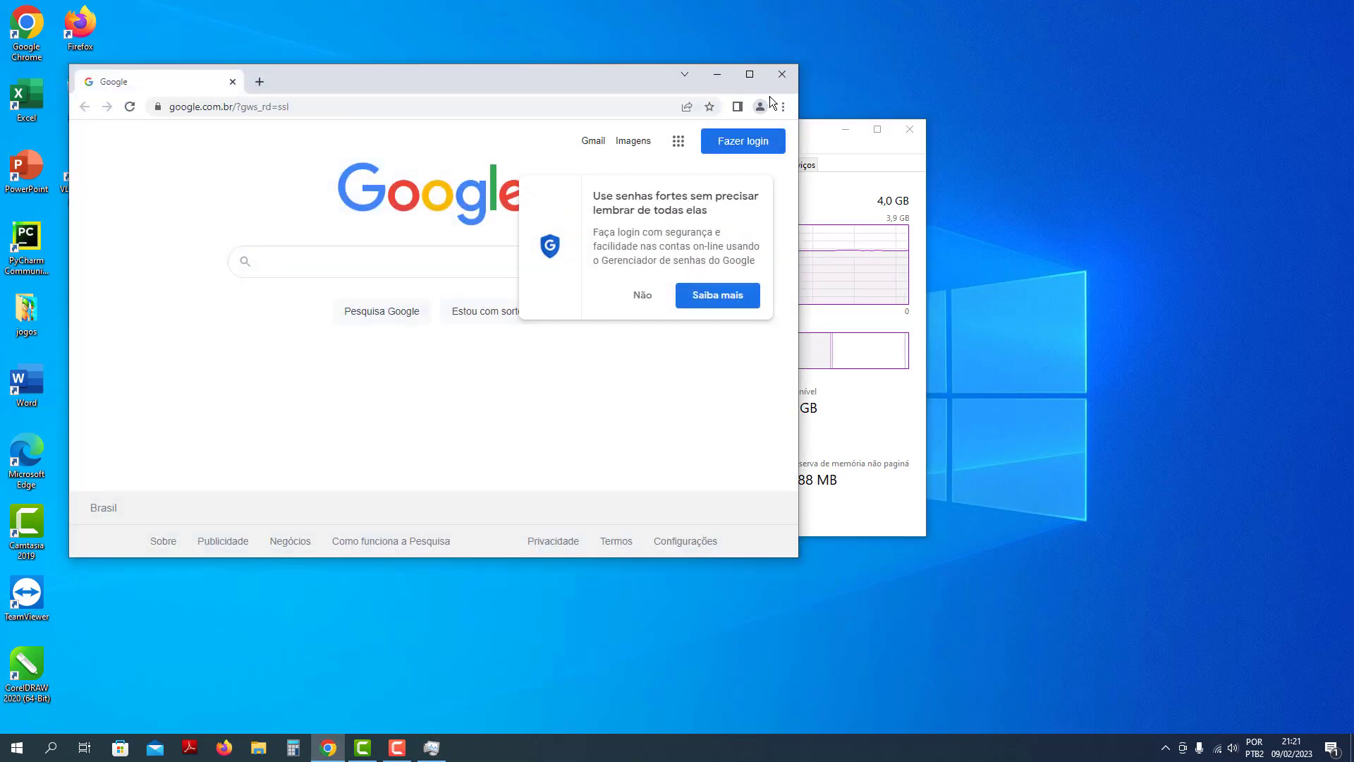
pyautogui.click(782, 75)
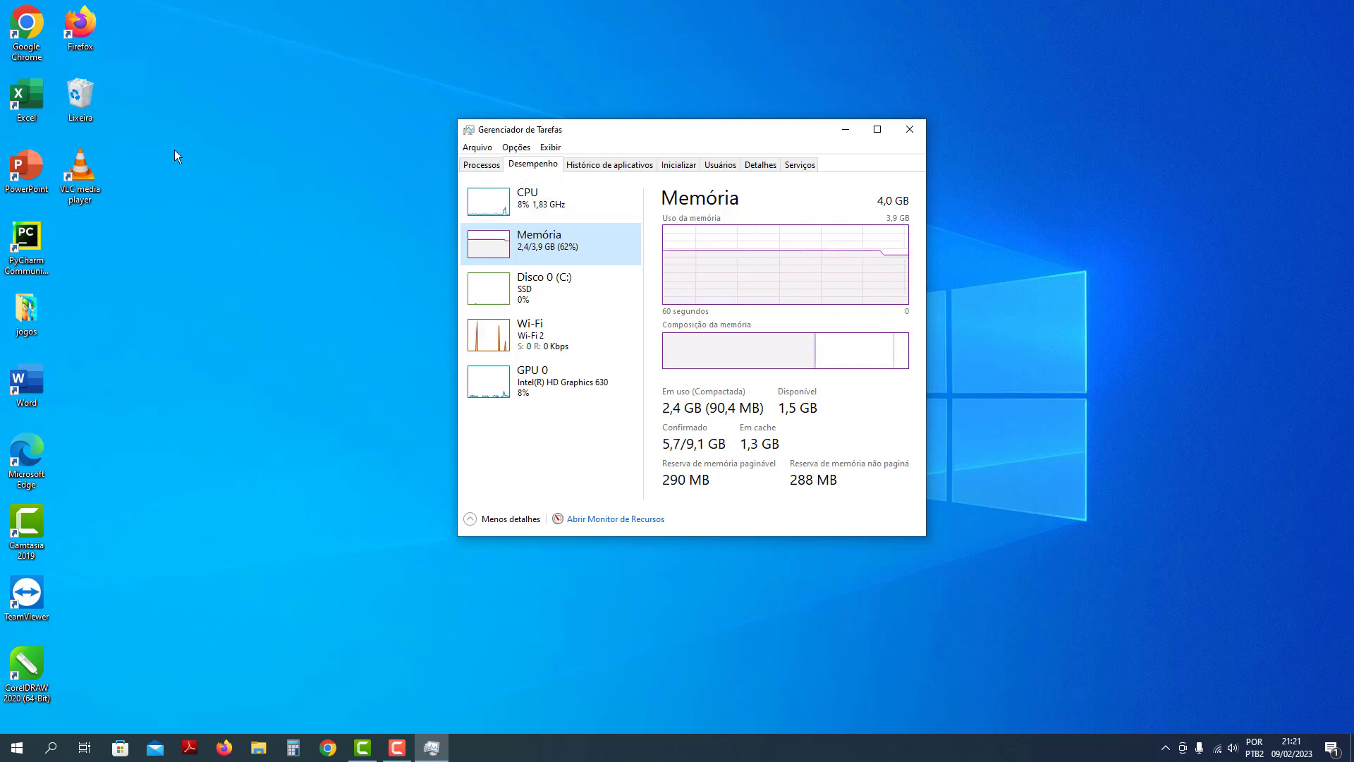
# Launch Firefox and Google Chrome, minimizing each one to bring the memory usage graph back into view
pyautogui.doubleClick(97, 33)
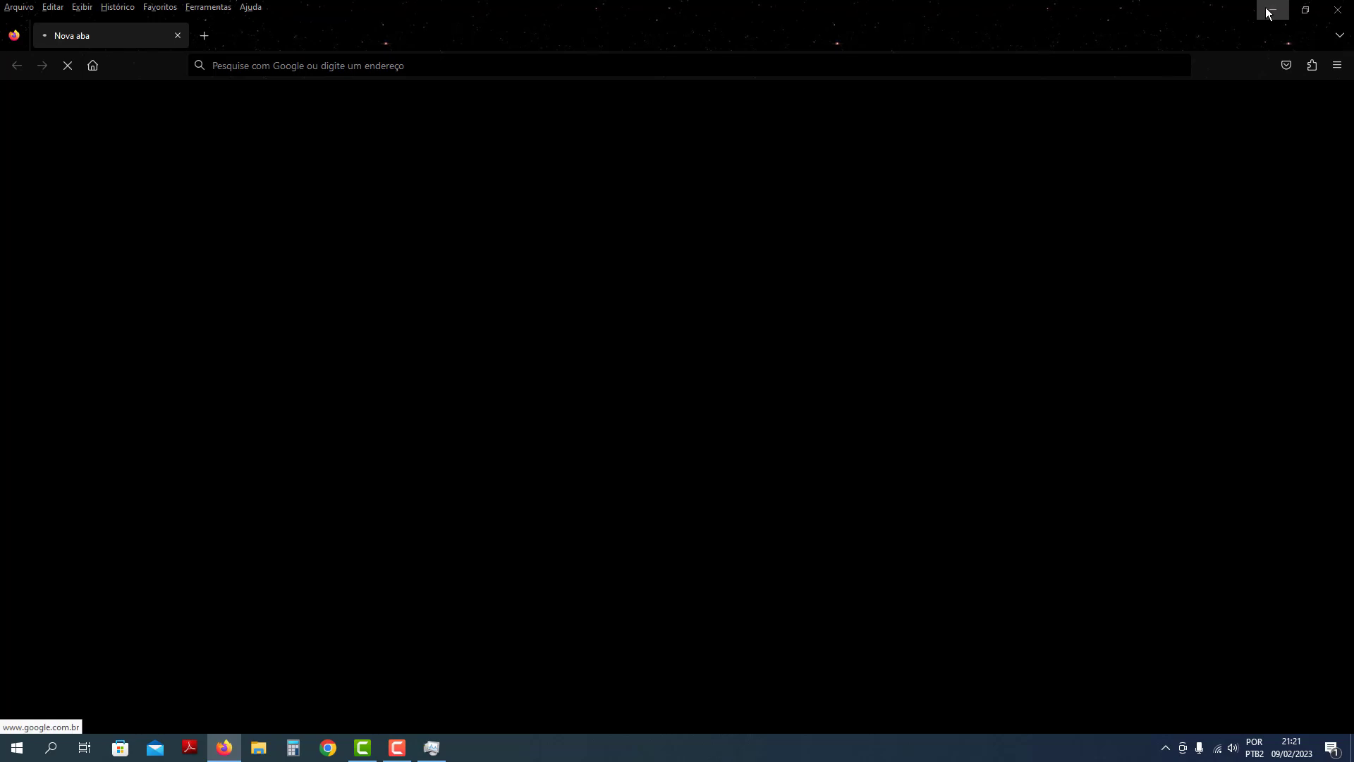
pyautogui.click(1267, 10)
pyautogui.doubleClick(26, 28)
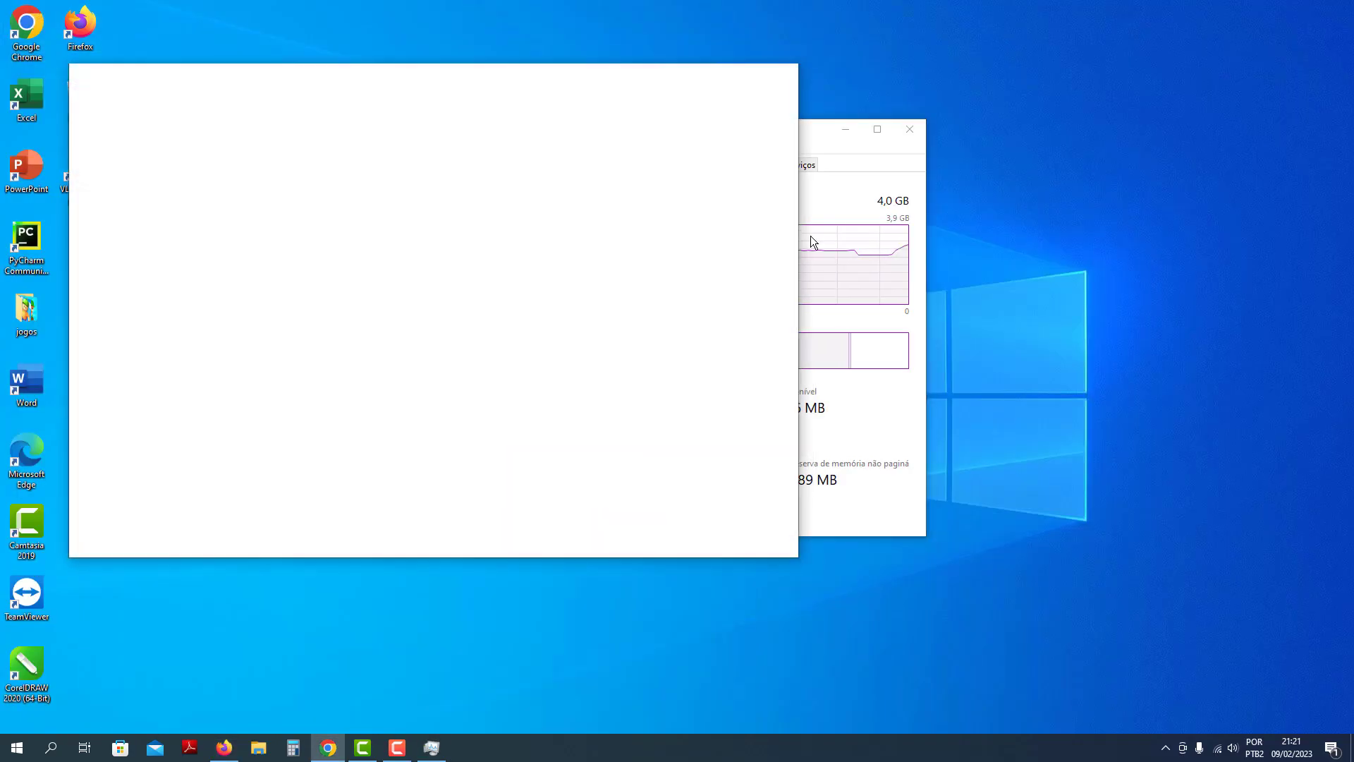
pyautogui.click(721, 81)
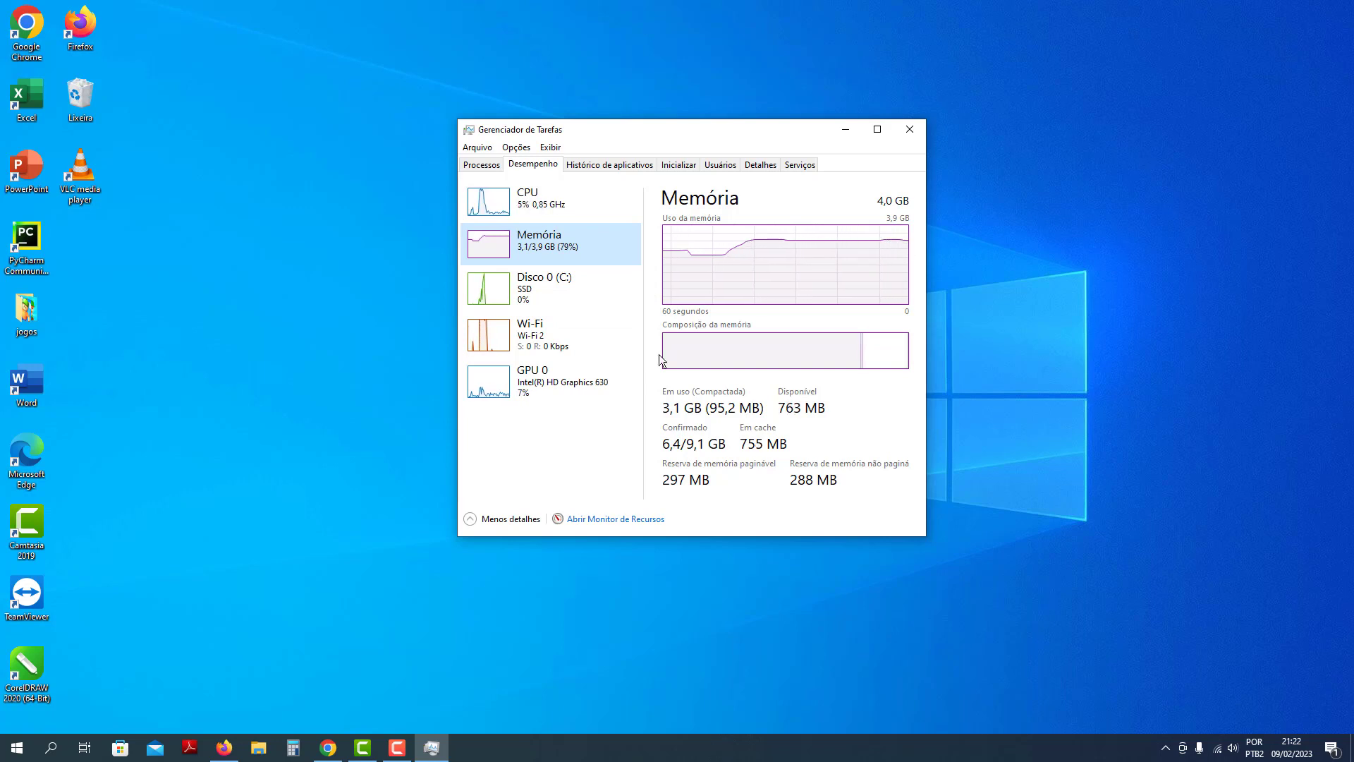
# Restore Chrome, decline the password manager offer, open YouTube from the Google apps and minimize the browser
pyautogui.click(328, 747)
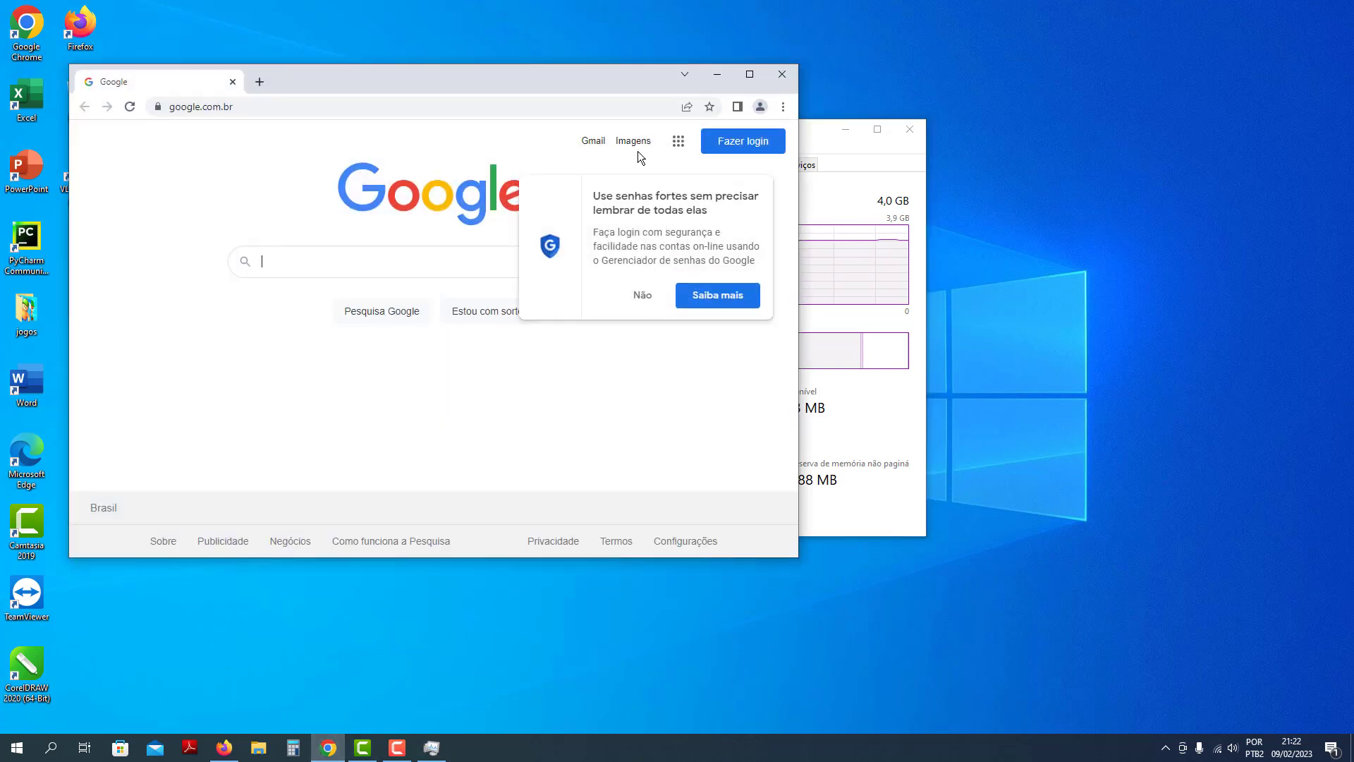
pyautogui.click(642, 295)
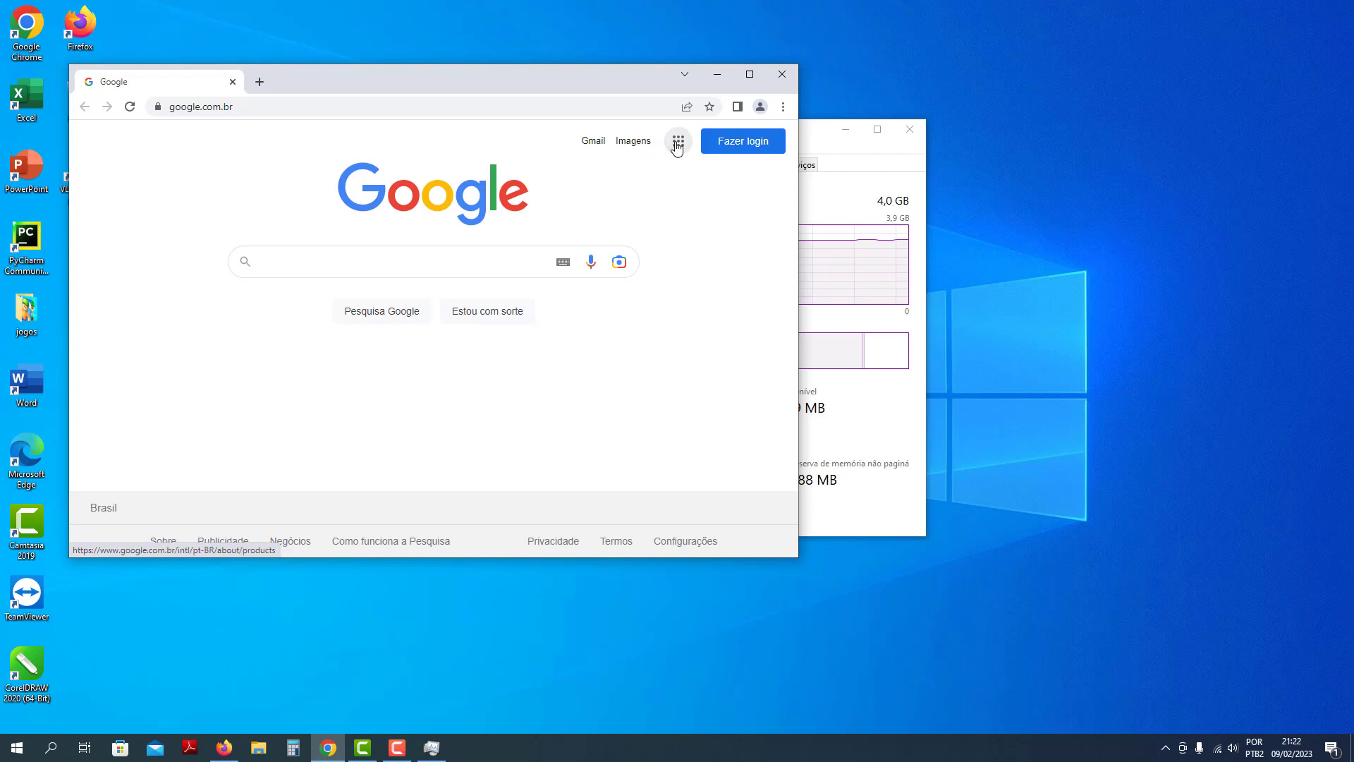
pyautogui.click(678, 141)
pyautogui.click(619, 275)
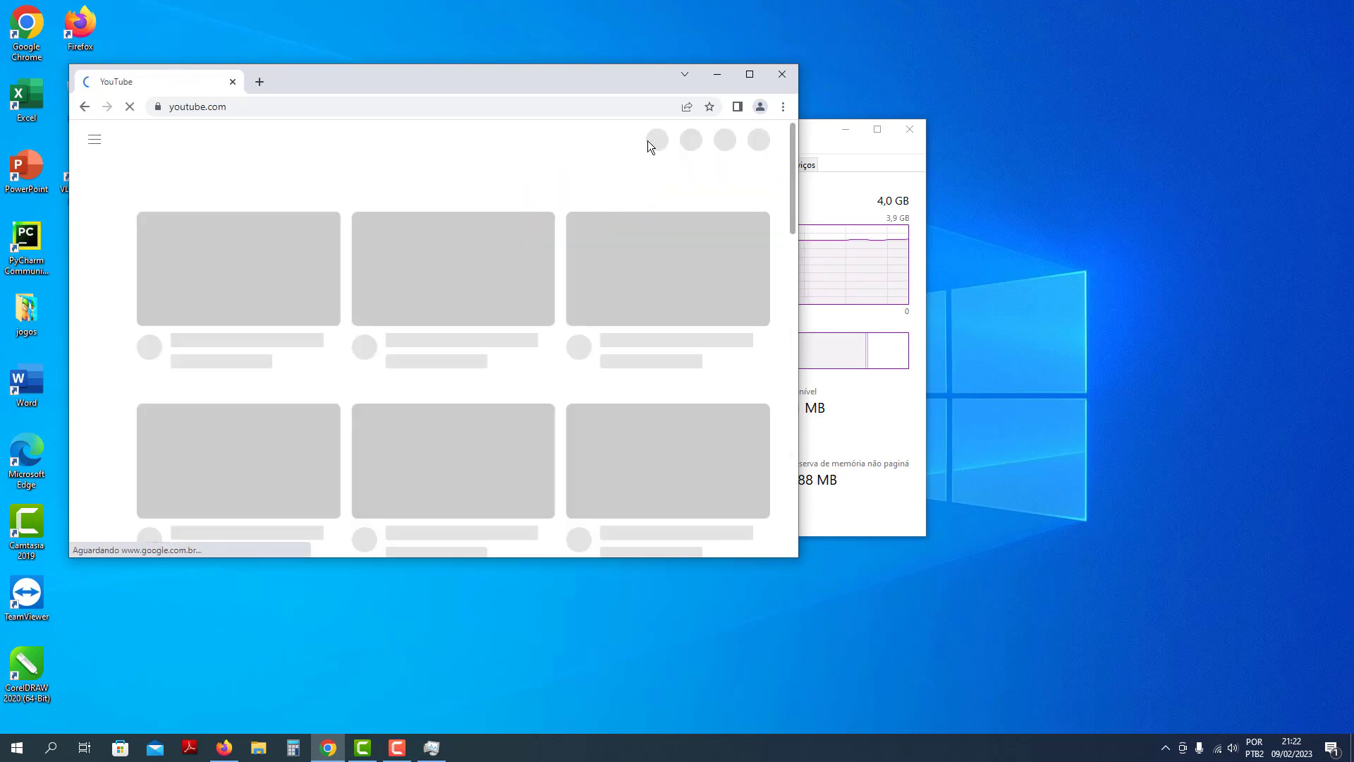
pyautogui.click(717, 76)
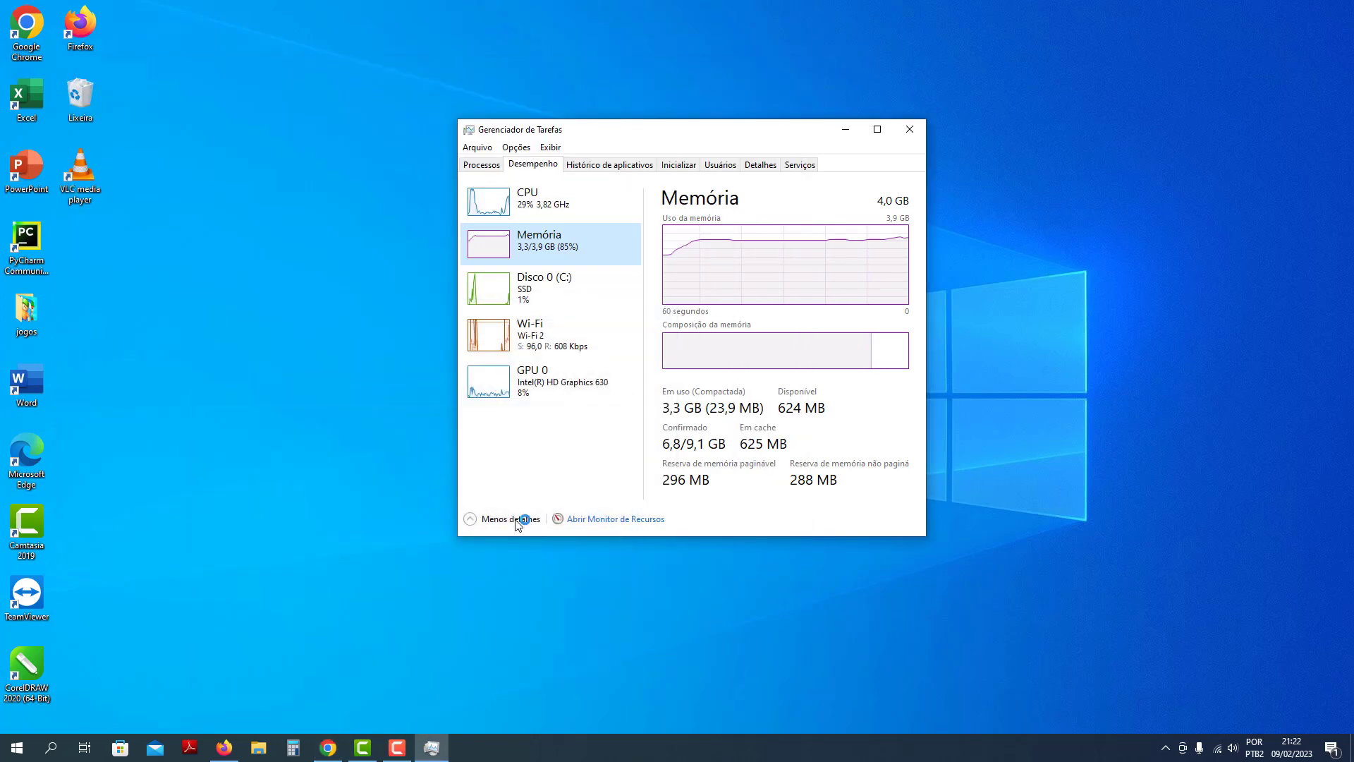
# Switch to Firefox, open YouTube from the Google apps and minimize the window to watch memory usage
pyautogui.click(233, 749)
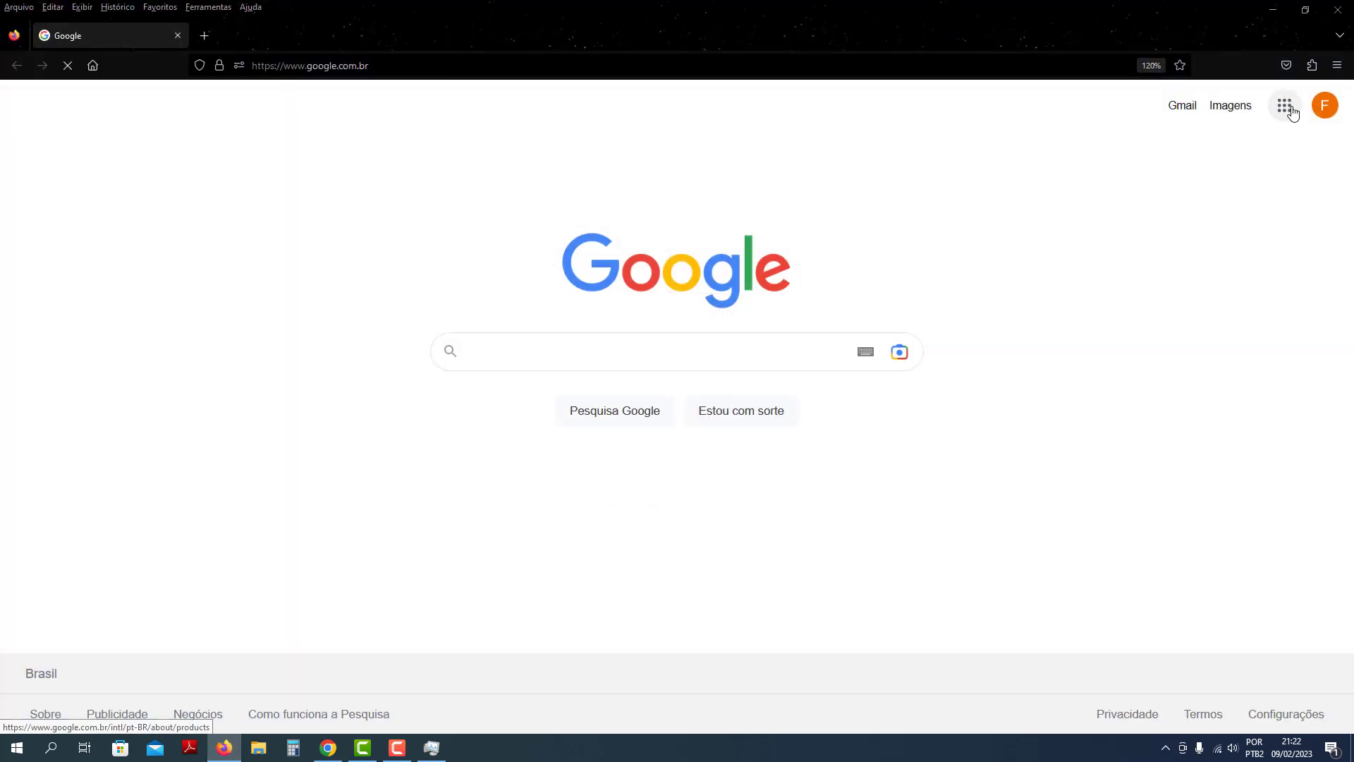
pyautogui.click(1284, 105)
pyautogui.click(1208, 268)
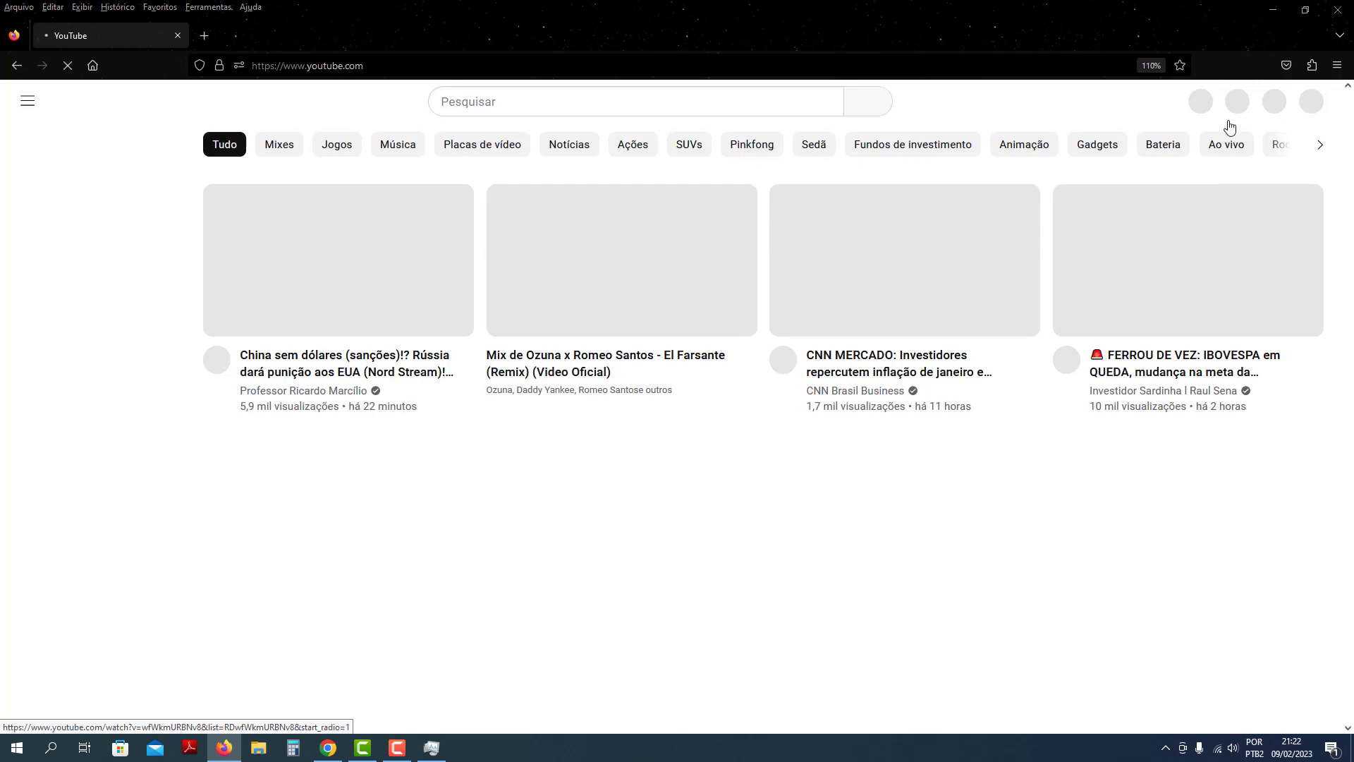
pyautogui.click(1276, 13)
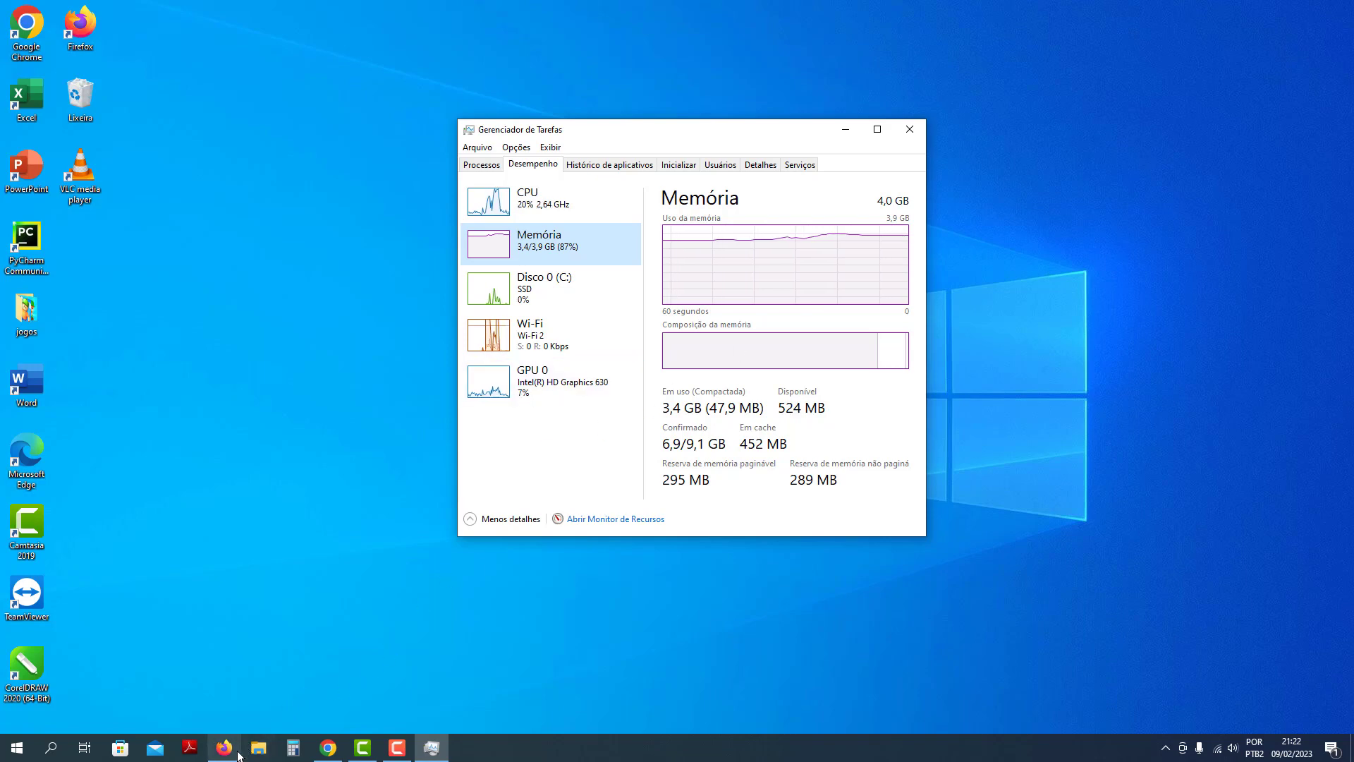
# Close the minimized Firefox and Chrome windows while the memory graph stays in view
pyautogui.moveTo(229, 756)
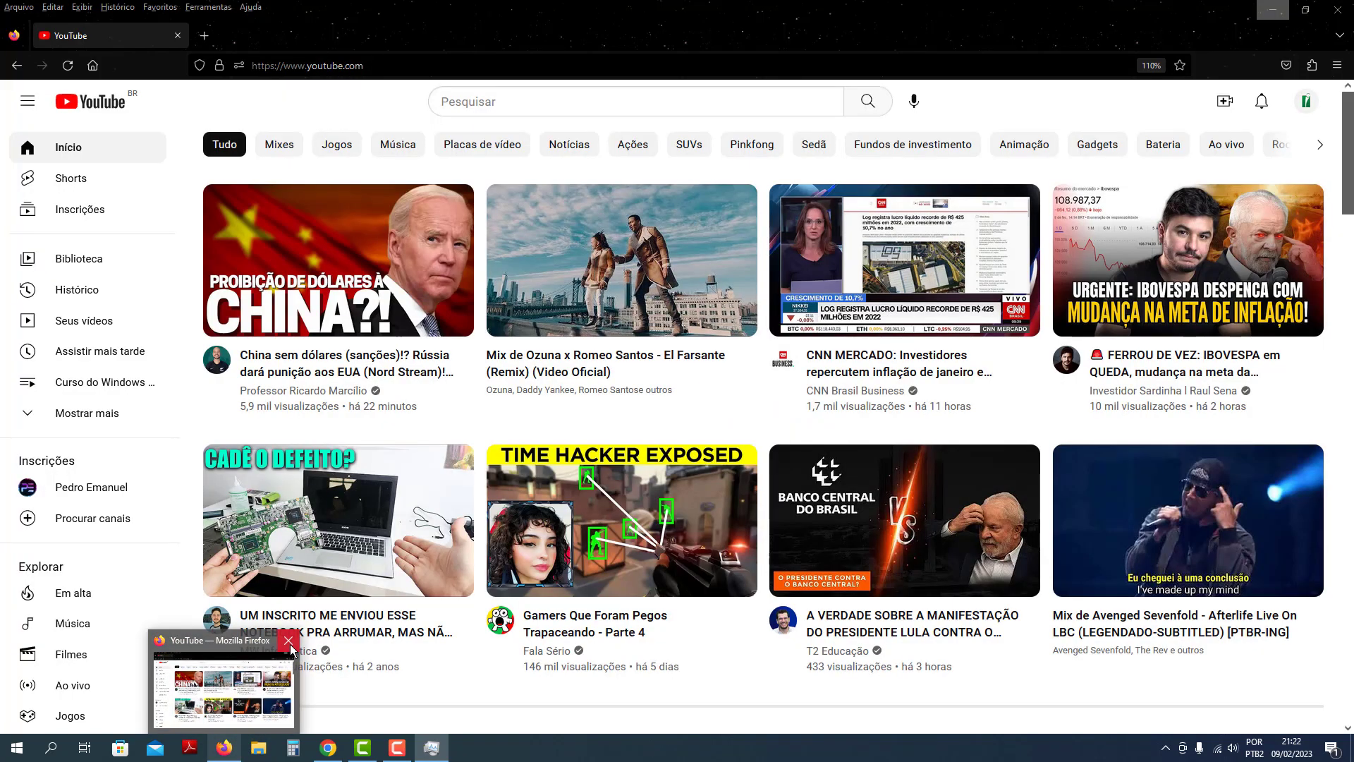
pyautogui.click(289, 642)
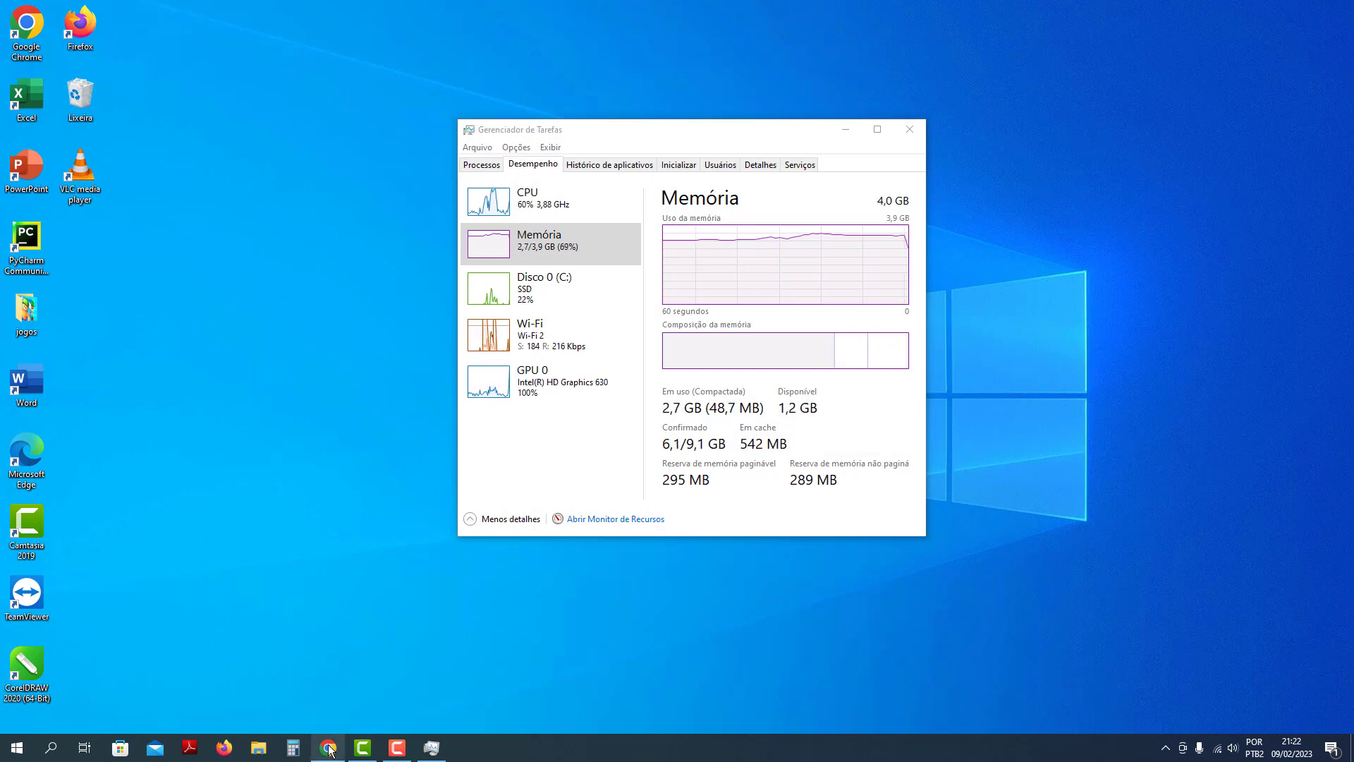
pyautogui.moveTo(328, 746)
pyautogui.click(376, 642)
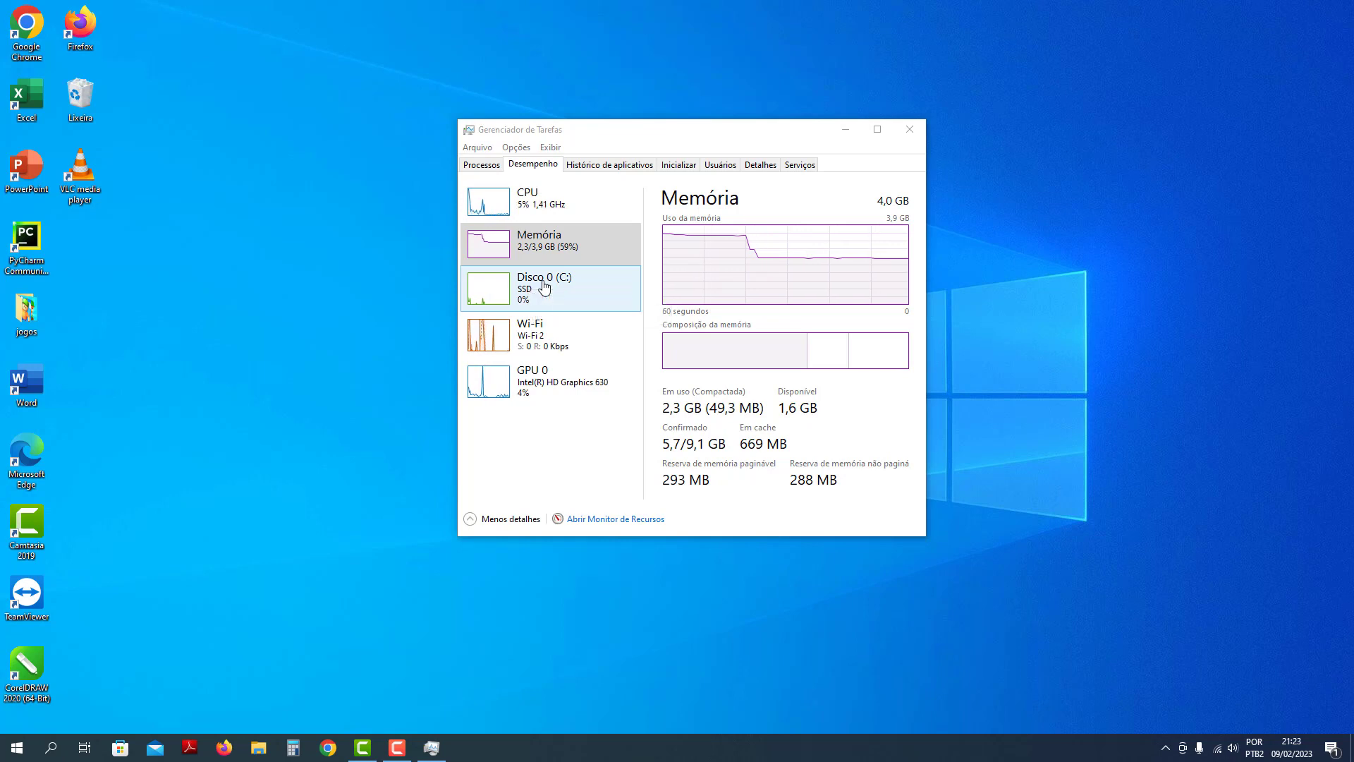
# Examine the CPU, GPU 0 and Disco 0 (C:) performance details with Task Manager maximized
pyautogui.click(564, 213)
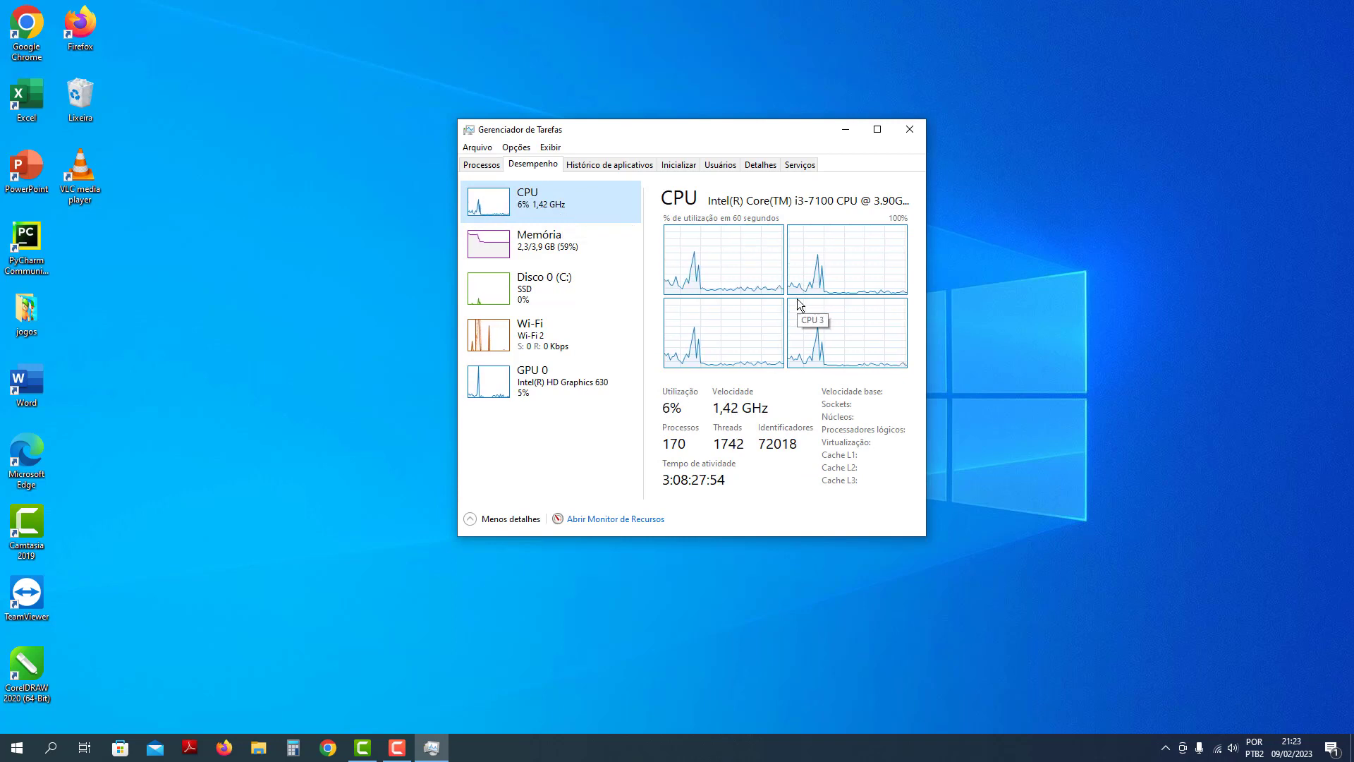
pyautogui.click(876, 130)
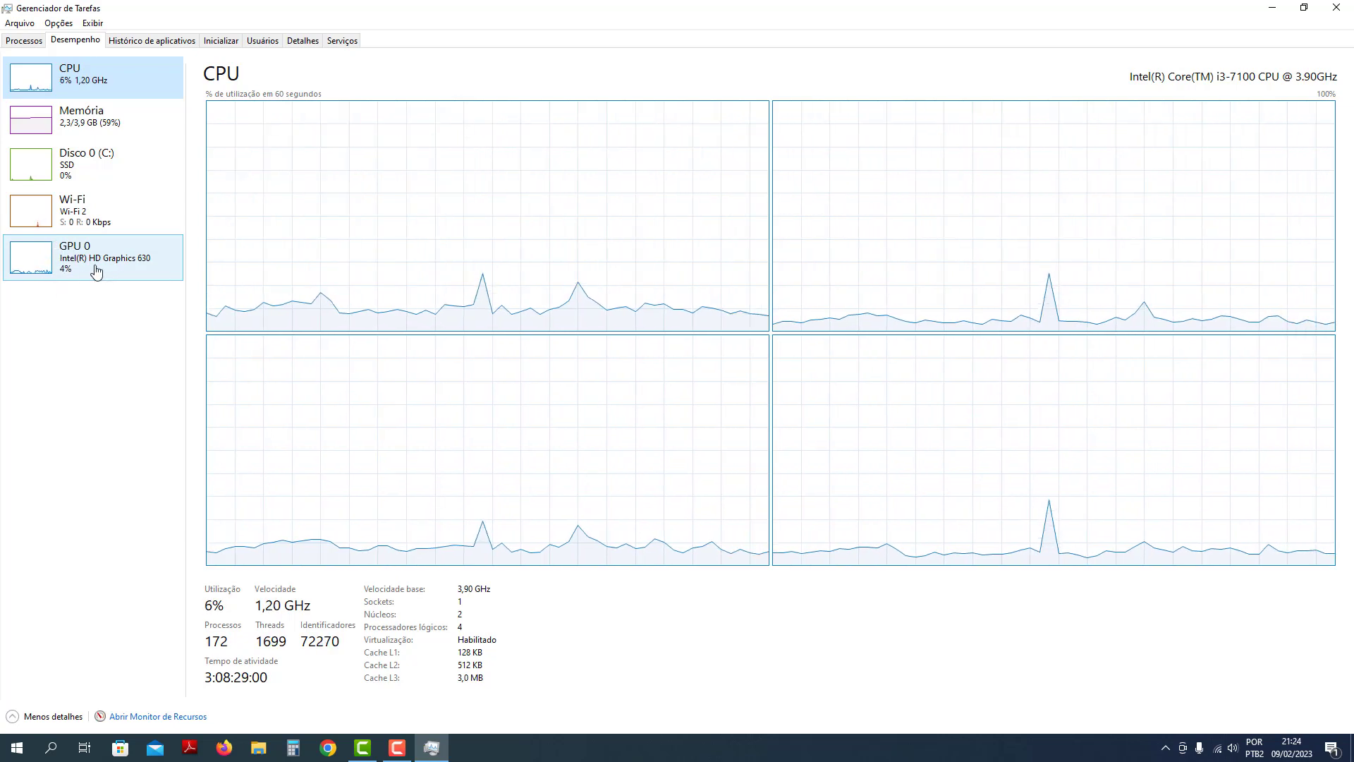
pyautogui.click(48, 268)
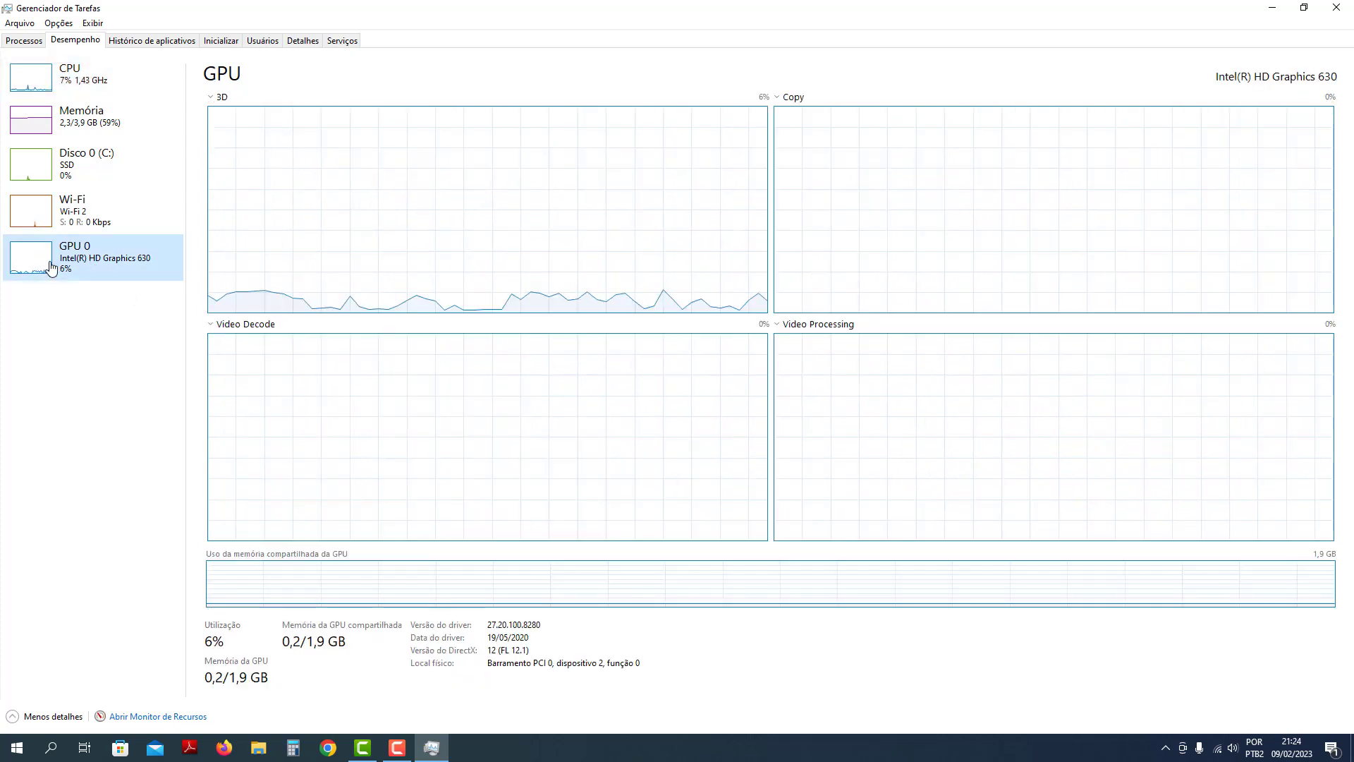
pyautogui.click(80, 87)
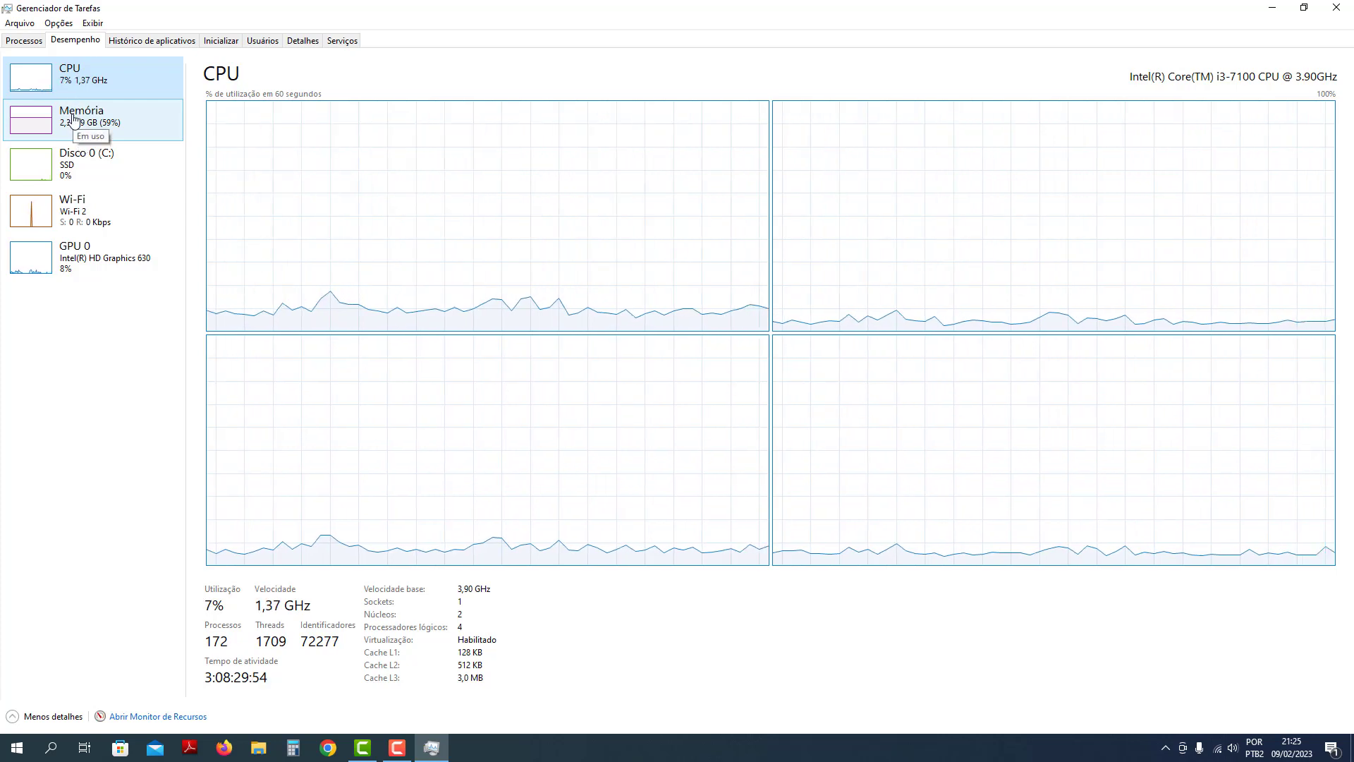
pyautogui.click(57, 168)
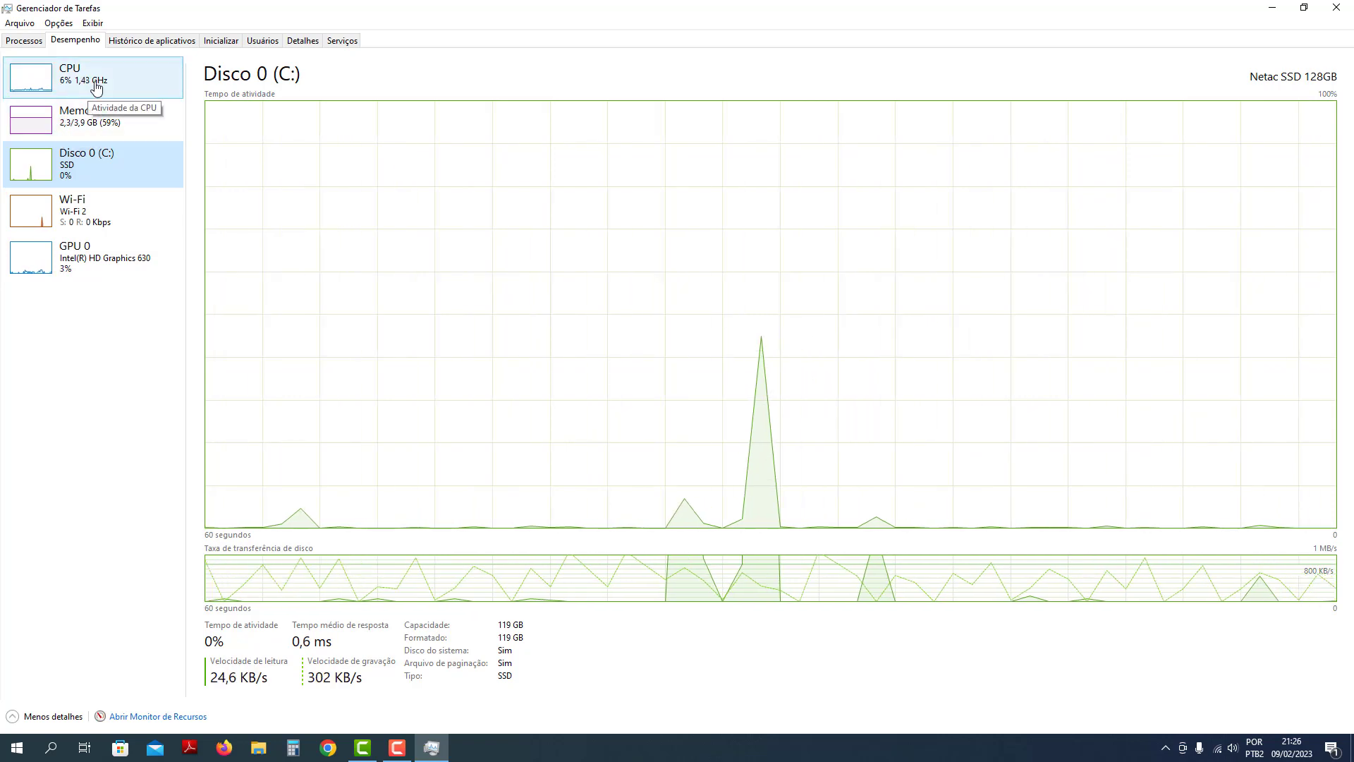
# Review the list of startup programs, checking back on the performance graphs in between
pyautogui.click(234, 44)
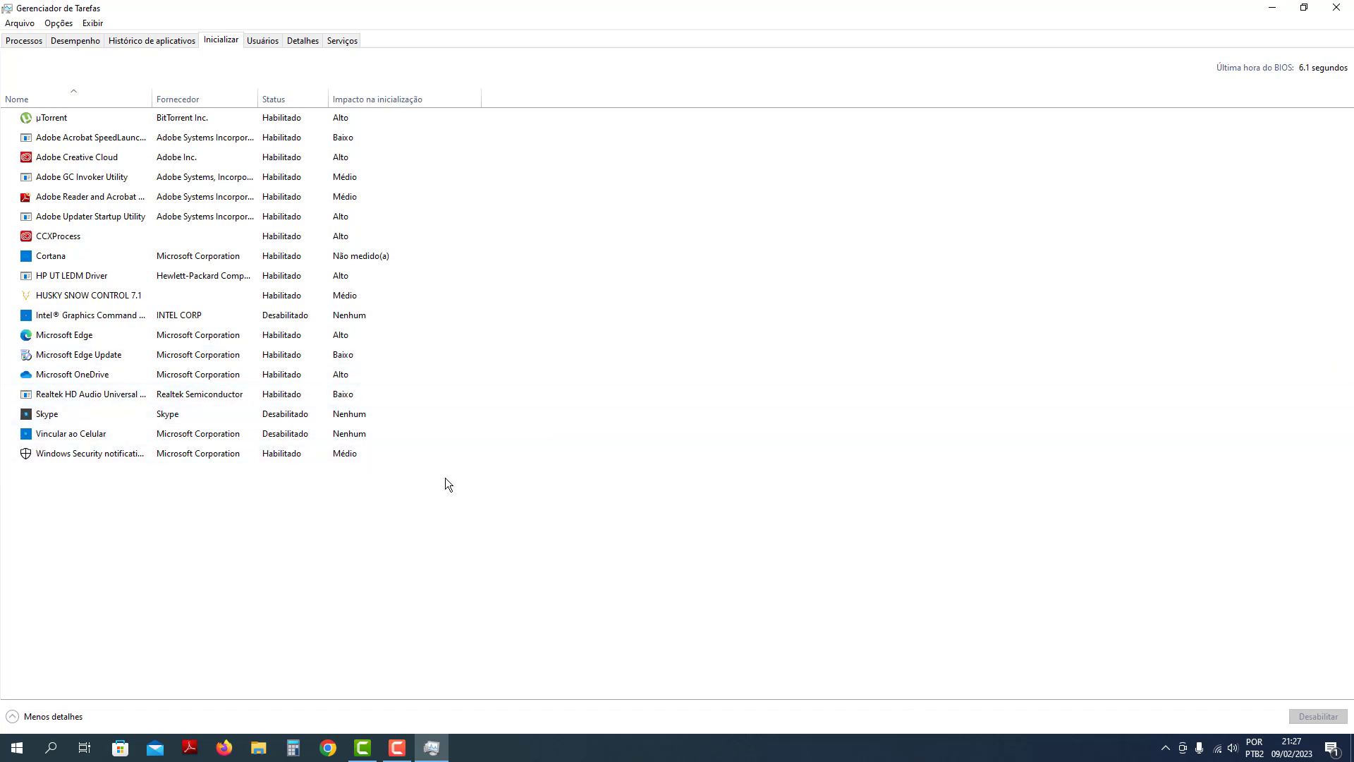
pyautogui.click(75, 41)
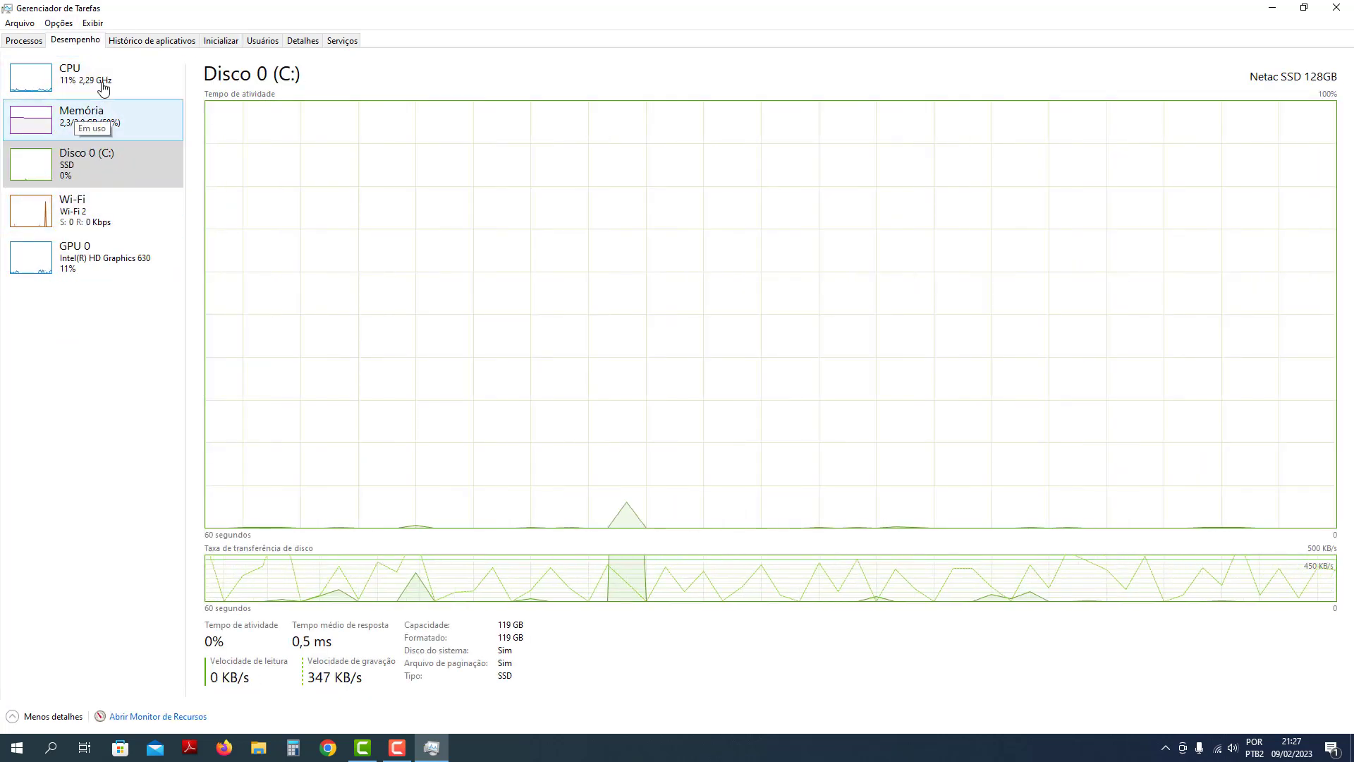
pyautogui.click(206, 41)
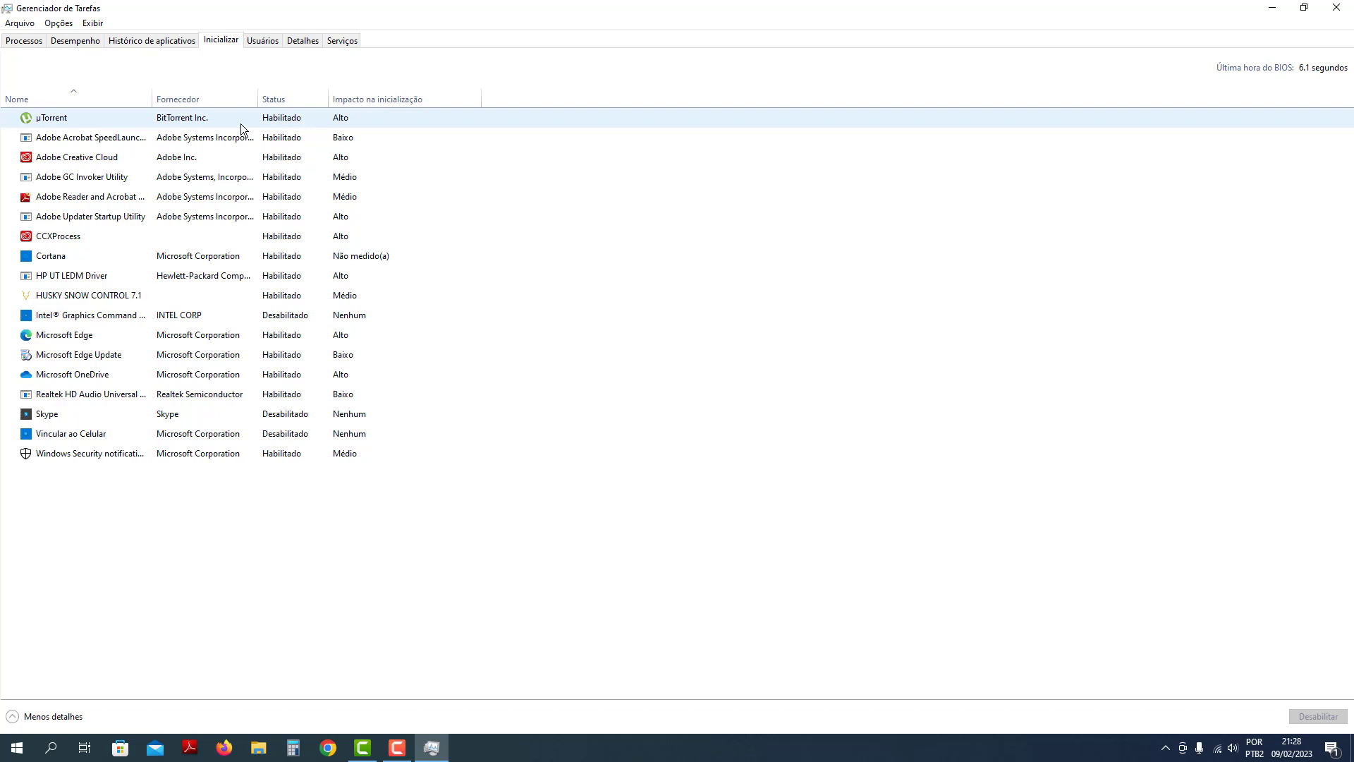
# Compare the startup status of µTorrent and Skype, disable µTorrent at startup, and minimize and restore Task Manager
pyautogui.click(96, 117)
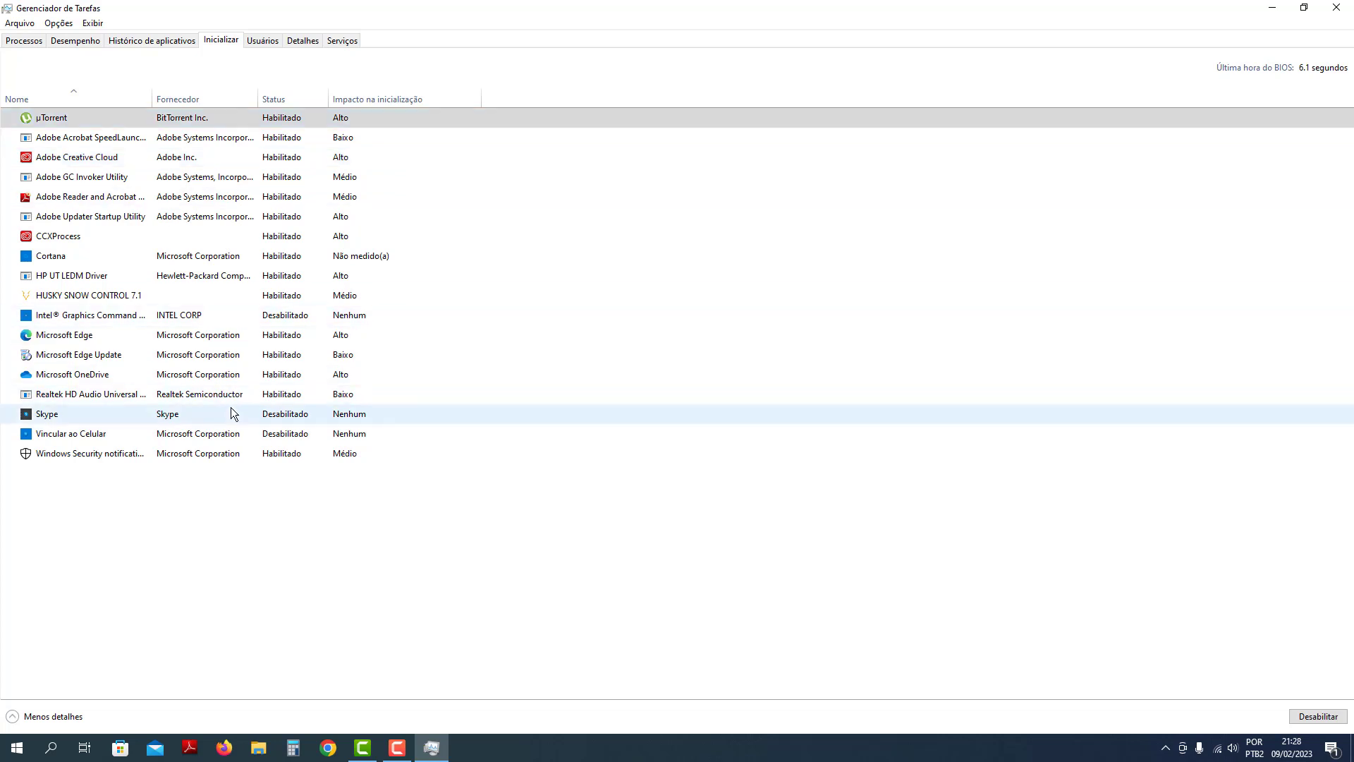
pyautogui.click(272, 414)
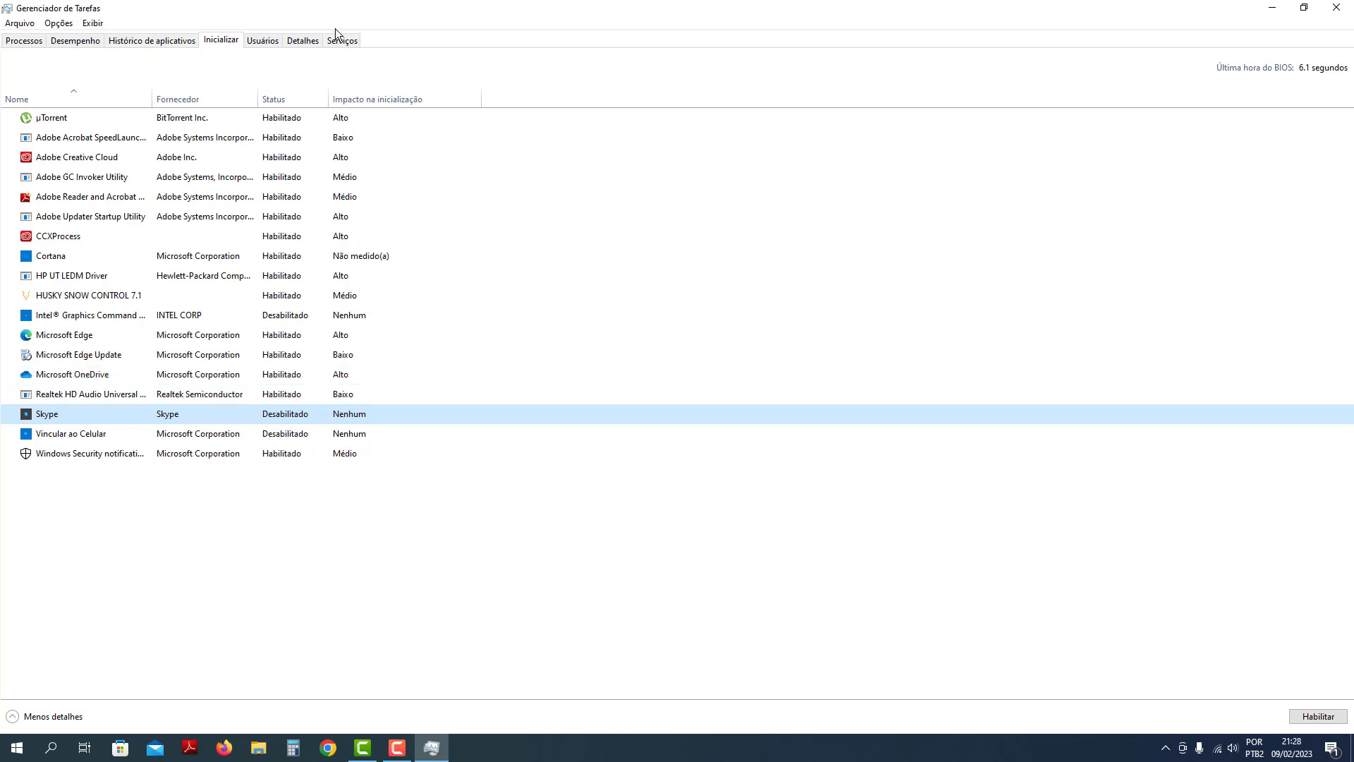
pyautogui.click(256, 119)
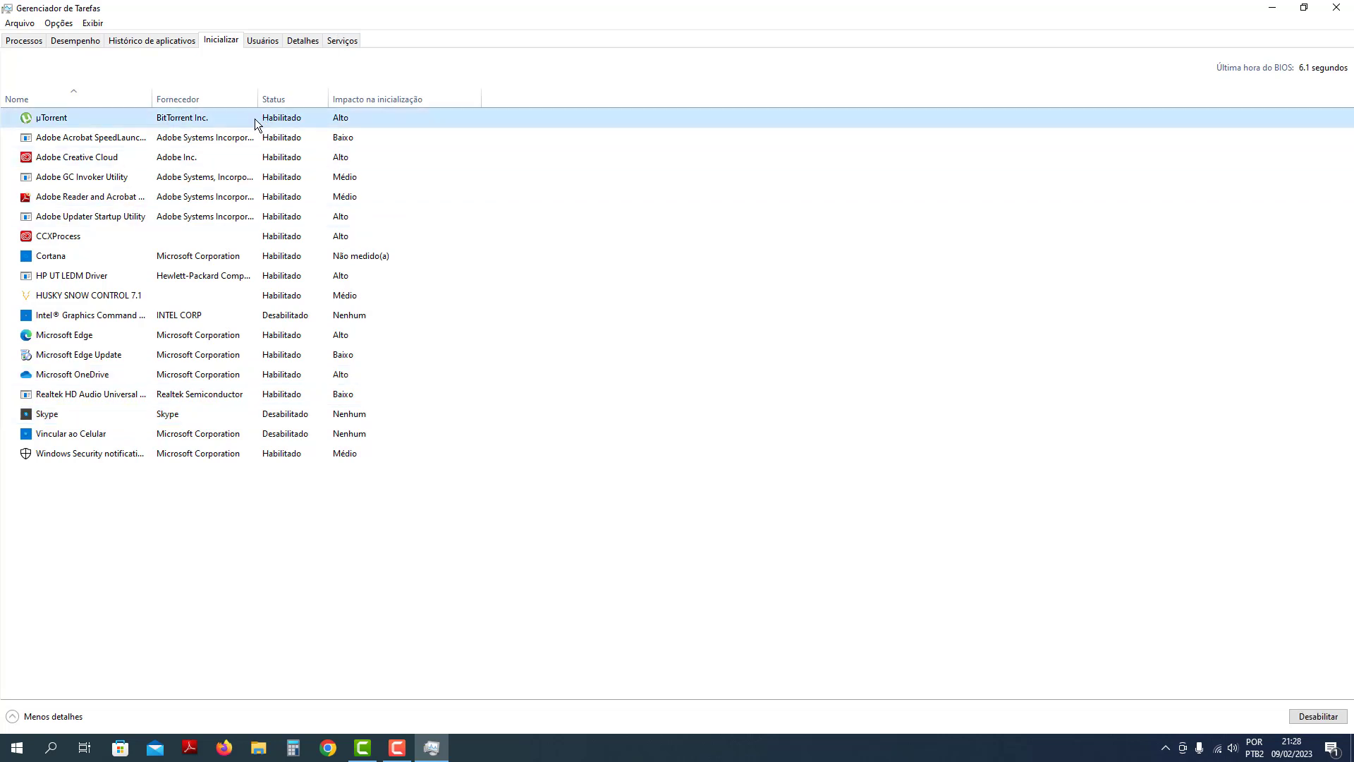
pyautogui.rightClick(291, 120)
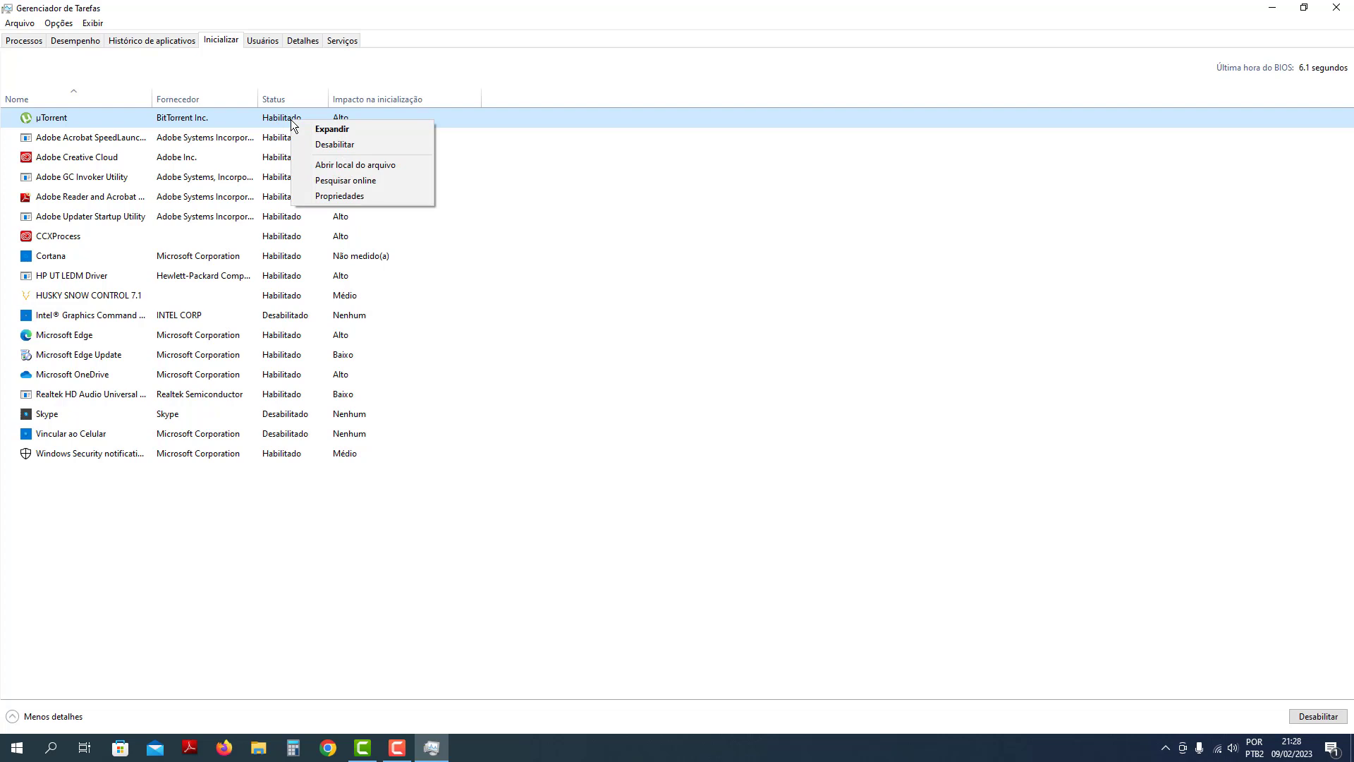
pyautogui.click(345, 145)
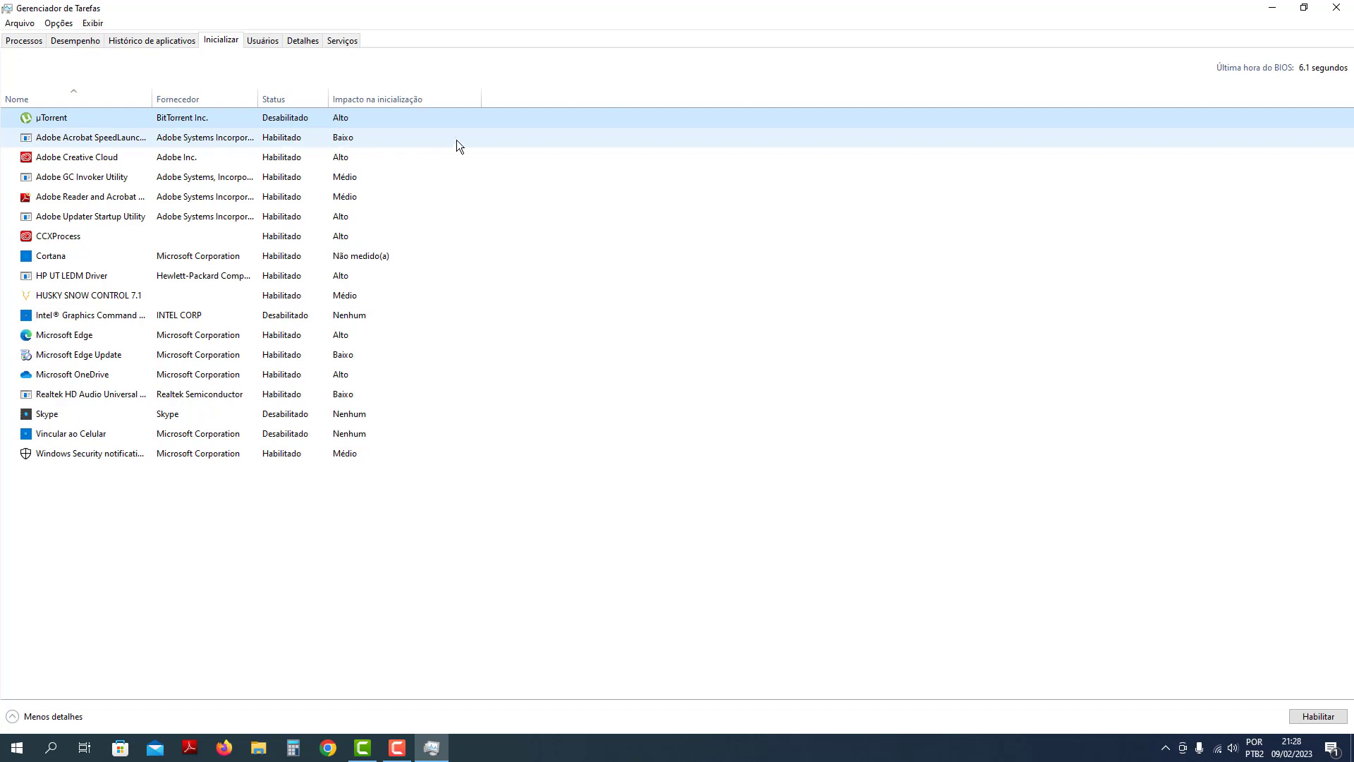
pyautogui.click(1272, 10)
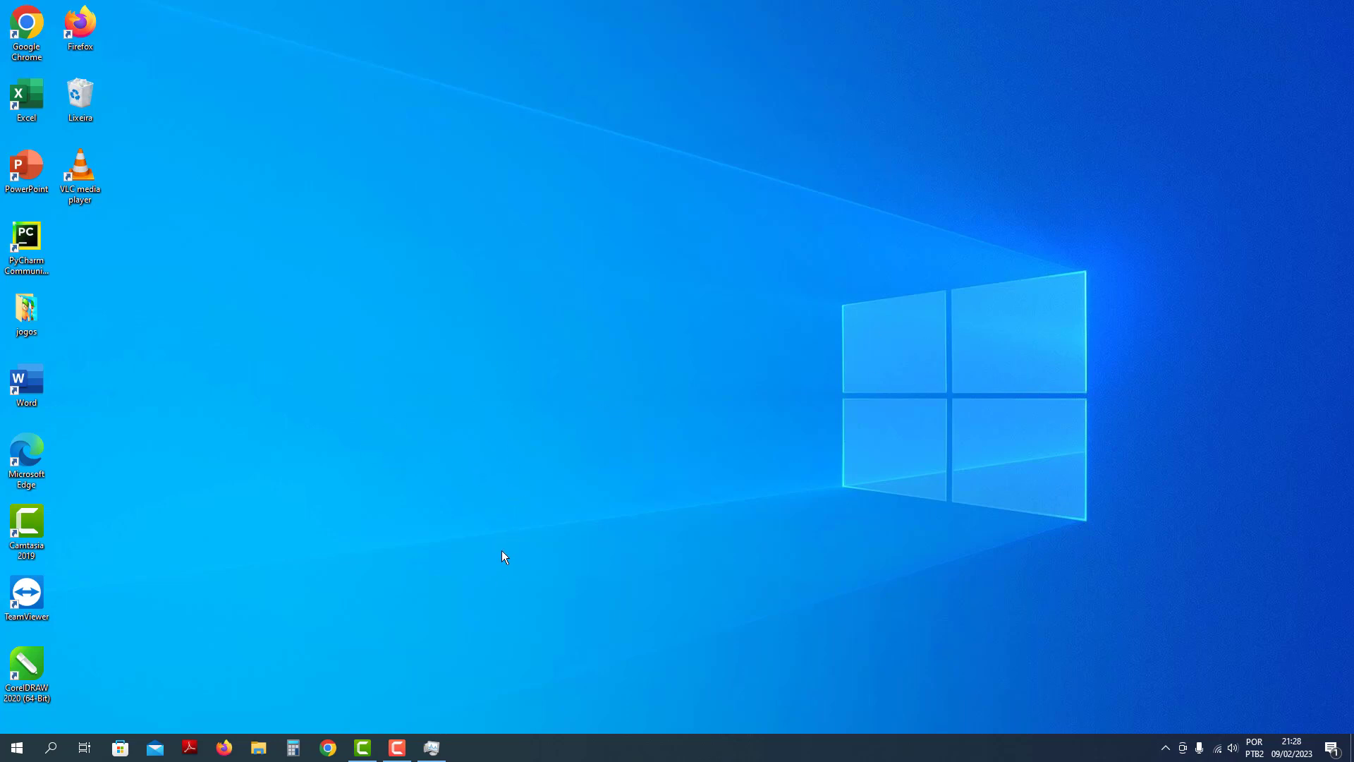
pyautogui.click(445, 755)
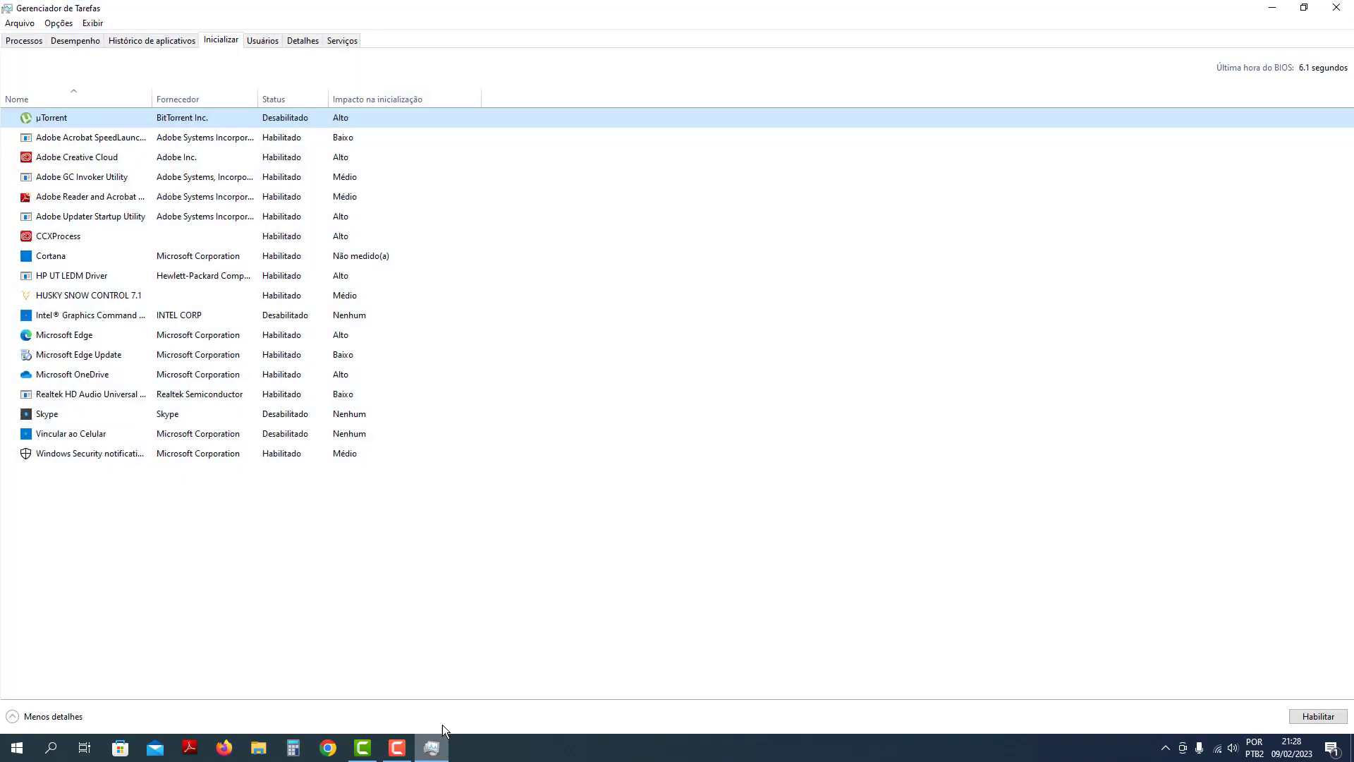